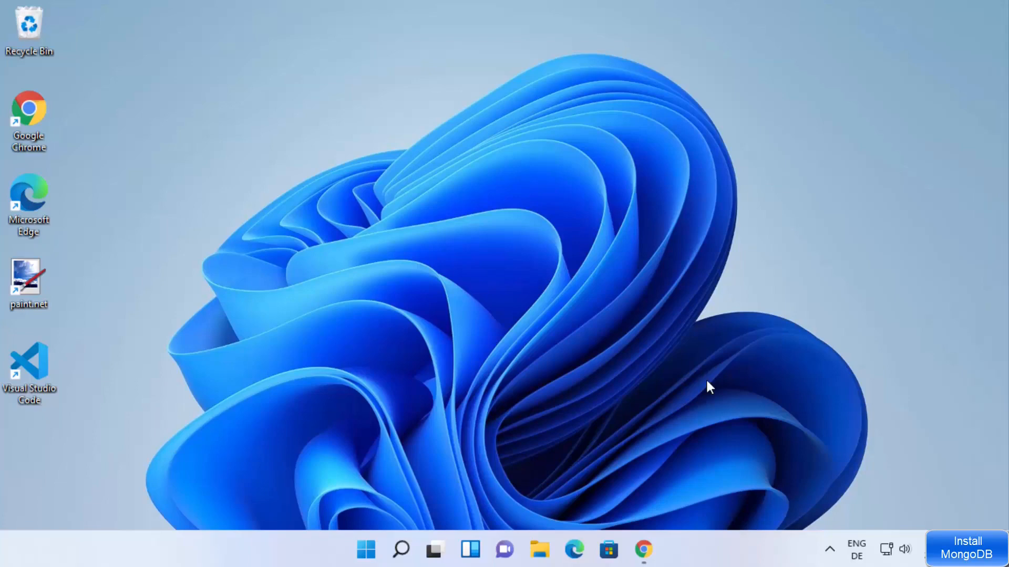
# Step: Switch to Google Chrome and open the official mongodb.com site from the search results
pyautogui.click(644, 550)
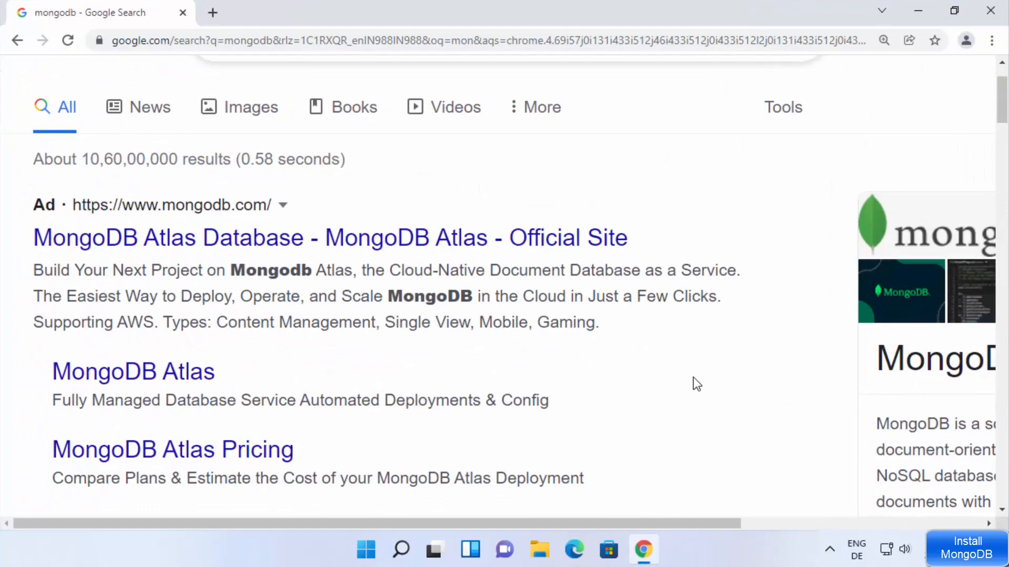
pyautogui.scroll(2, 692, 377)
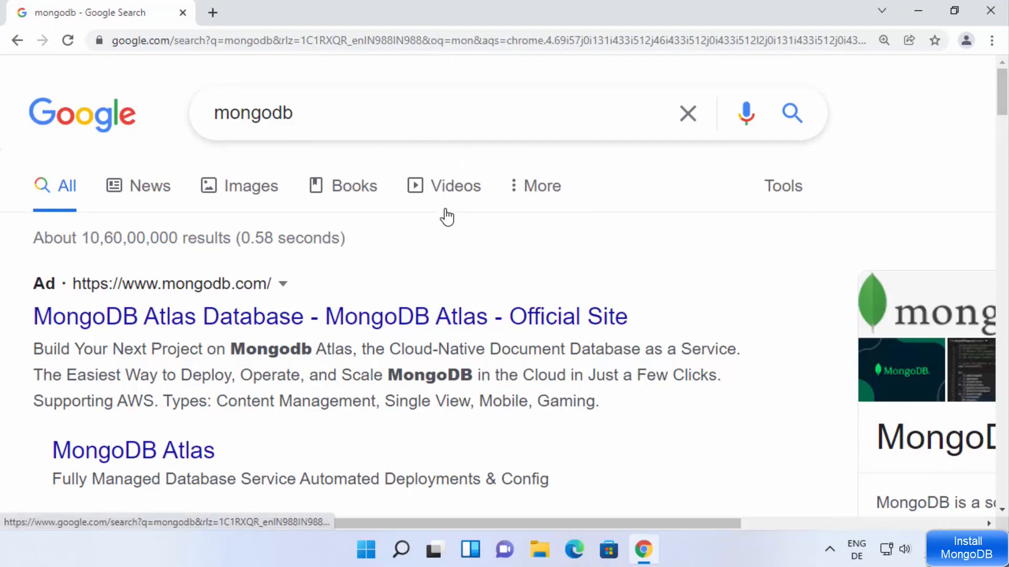
pyautogui.scroll(-2, 444, 215)
pyautogui.scroll(-6, 445, 216)
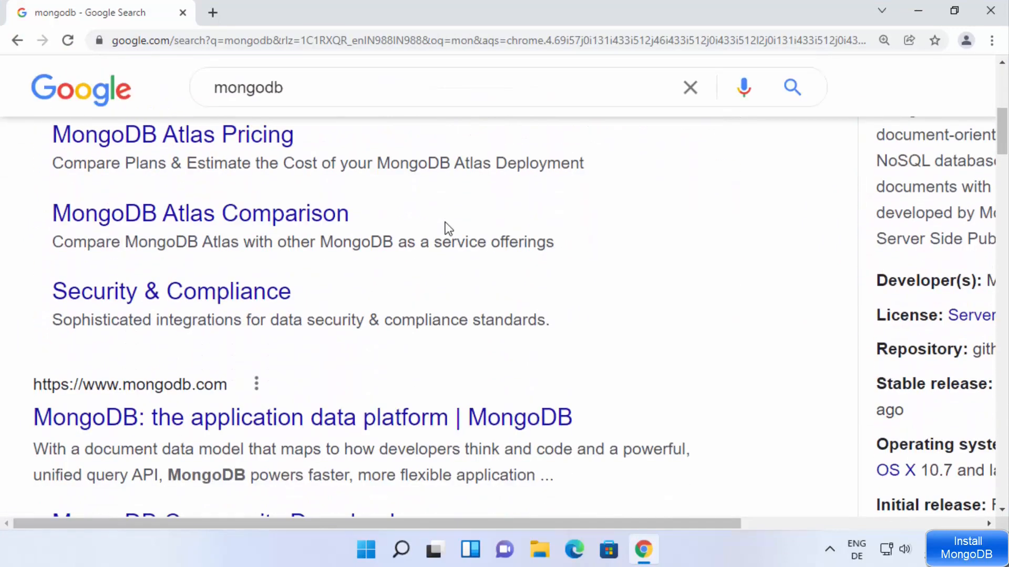
pyautogui.scroll(-2, 288, 362)
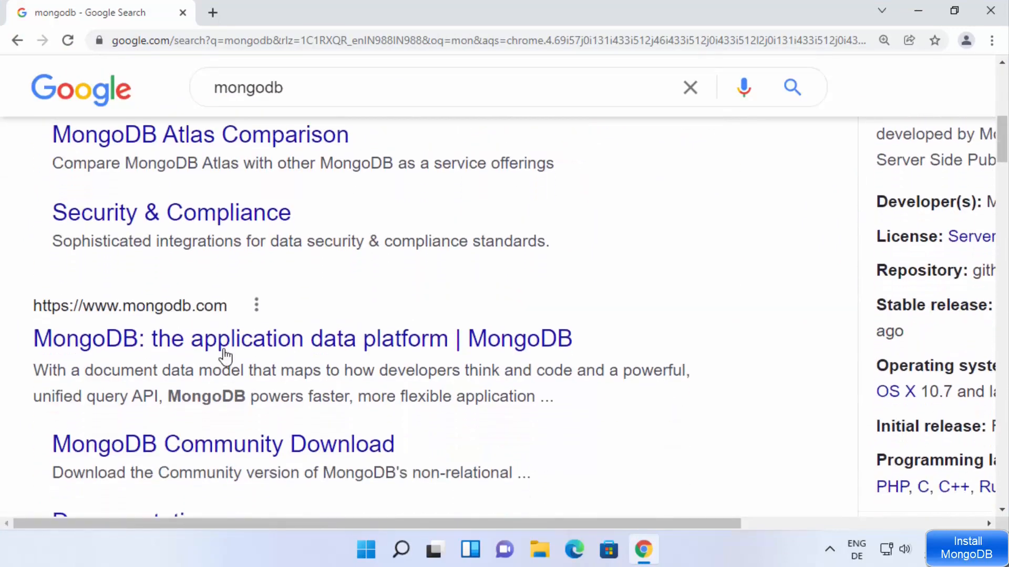
pyautogui.click(293, 339)
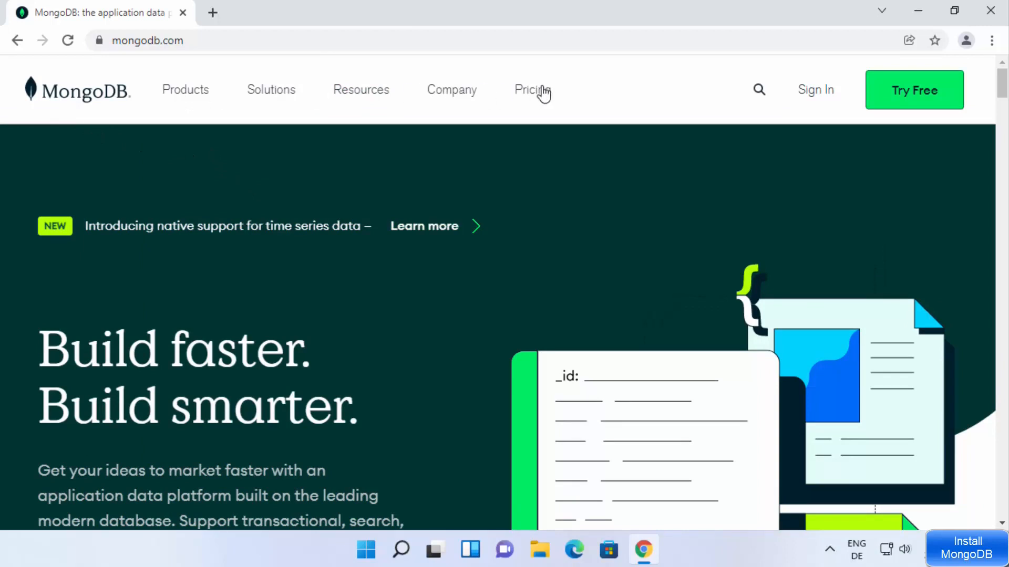
# Step: Go to the MongoDB Community Server download page and bring its Available Downloads options into view
pyautogui.moveTo(181, 97)
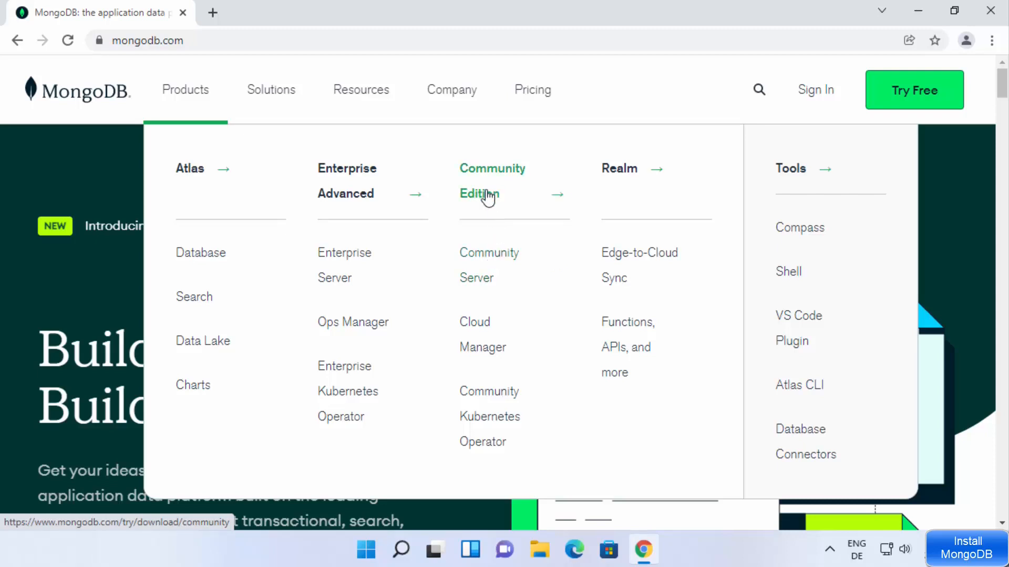
pyautogui.click(488, 261)
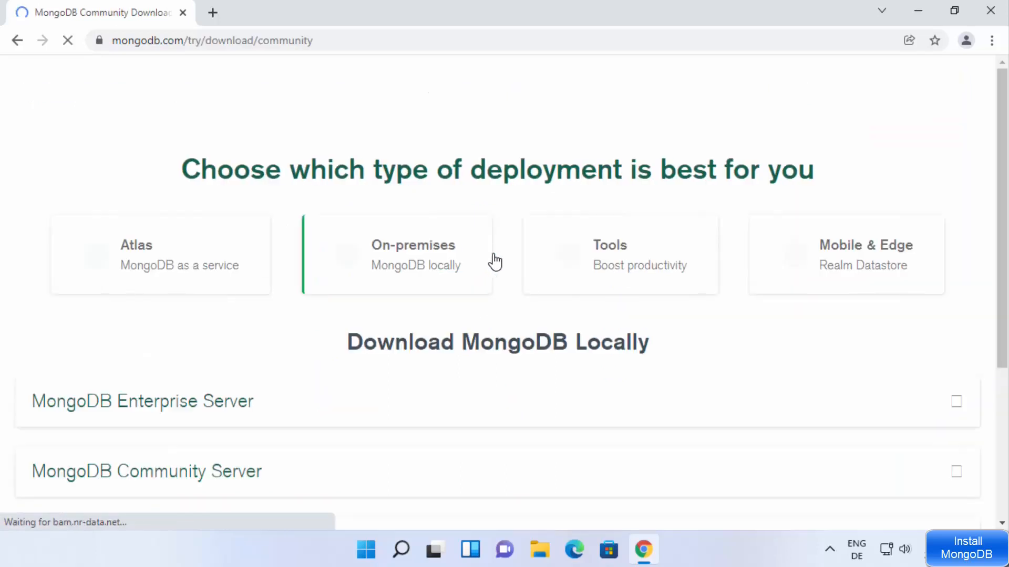
pyautogui.scroll(-1, 456, 228)
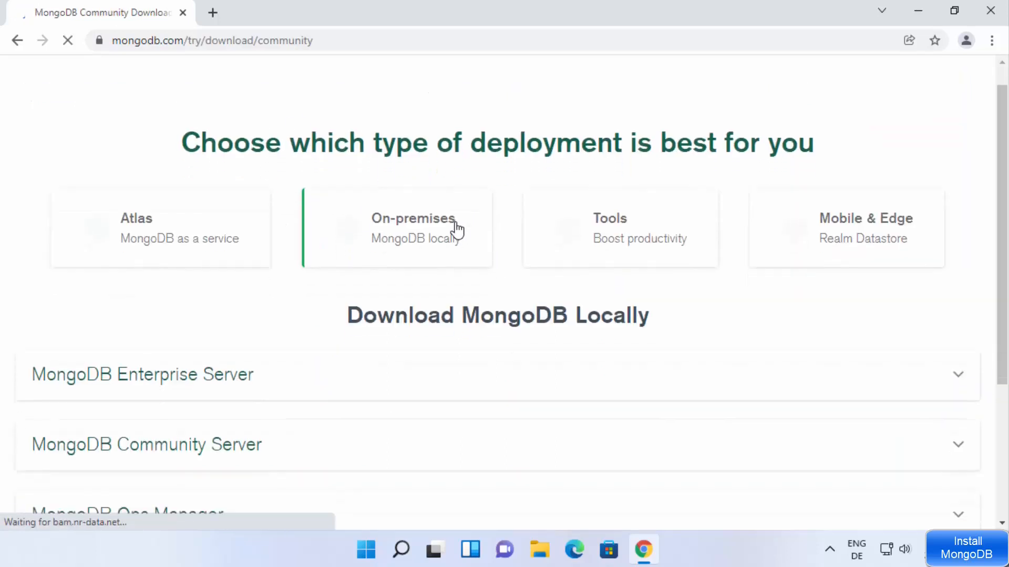
pyautogui.scroll(-2, 456, 227)
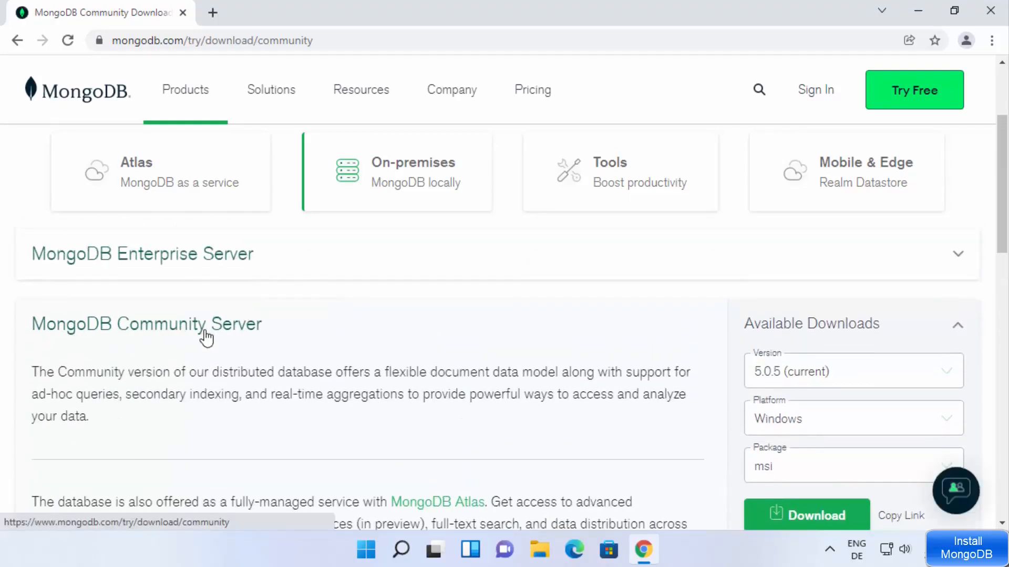
pyautogui.scroll(-1, 758, 346)
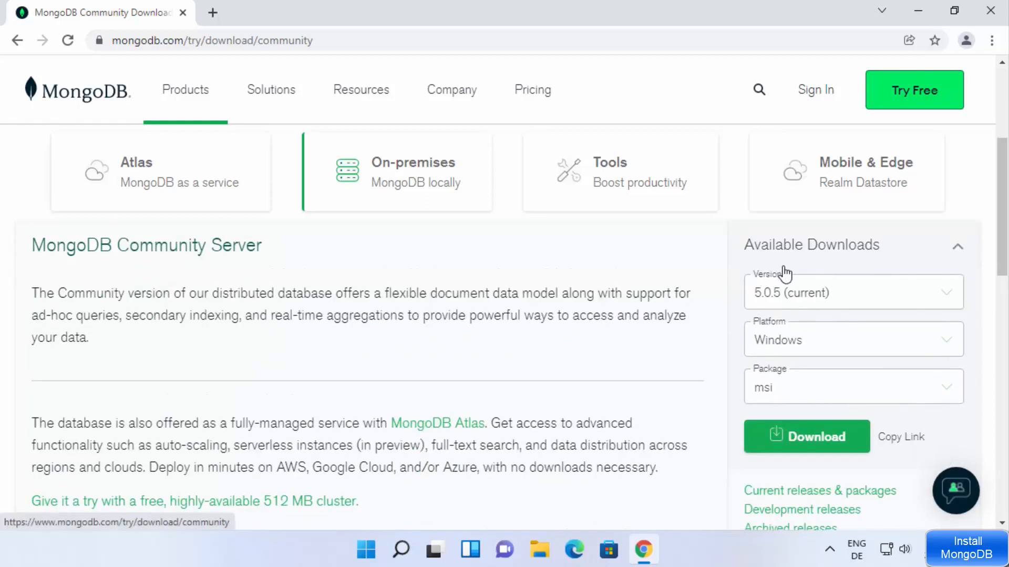
# Step: Choose version 5.0.5 (current), keep the Windows platform and msi package, and download MongoDB Community Server
pyautogui.click(805, 294)
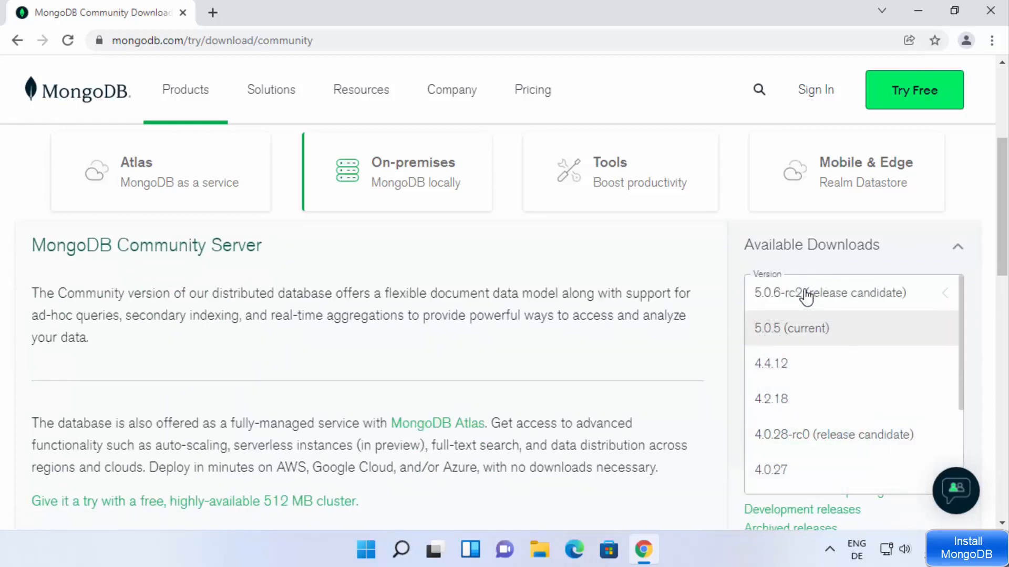
pyautogui.click(784, 334)
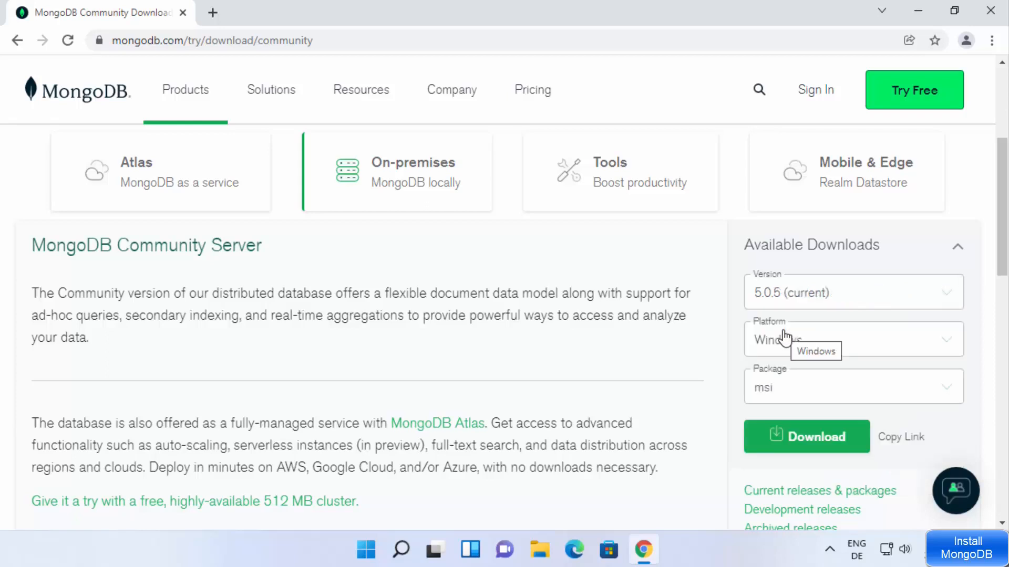
pyautogui.click(759, 391)
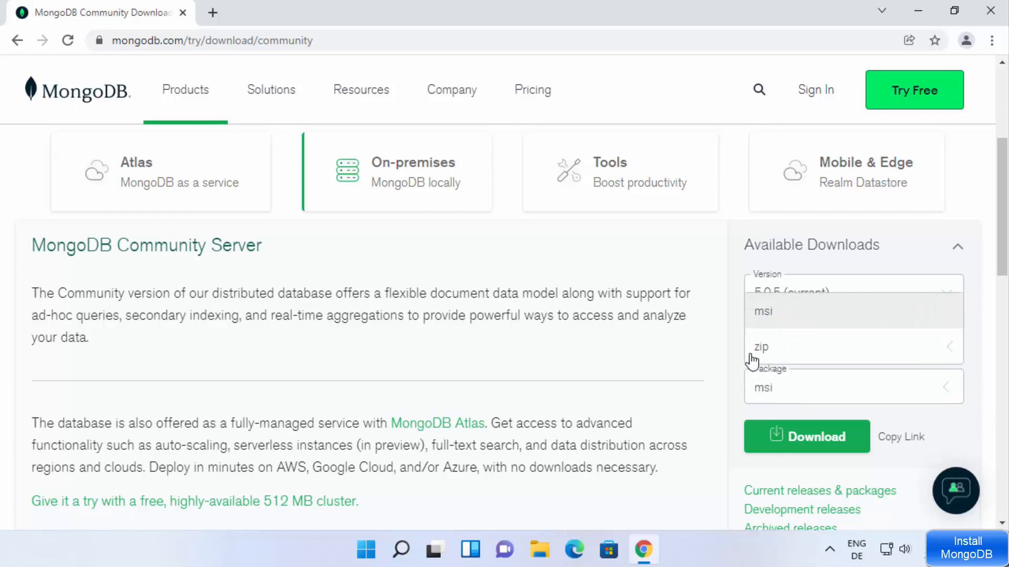
pyautogui.click(714, 354)
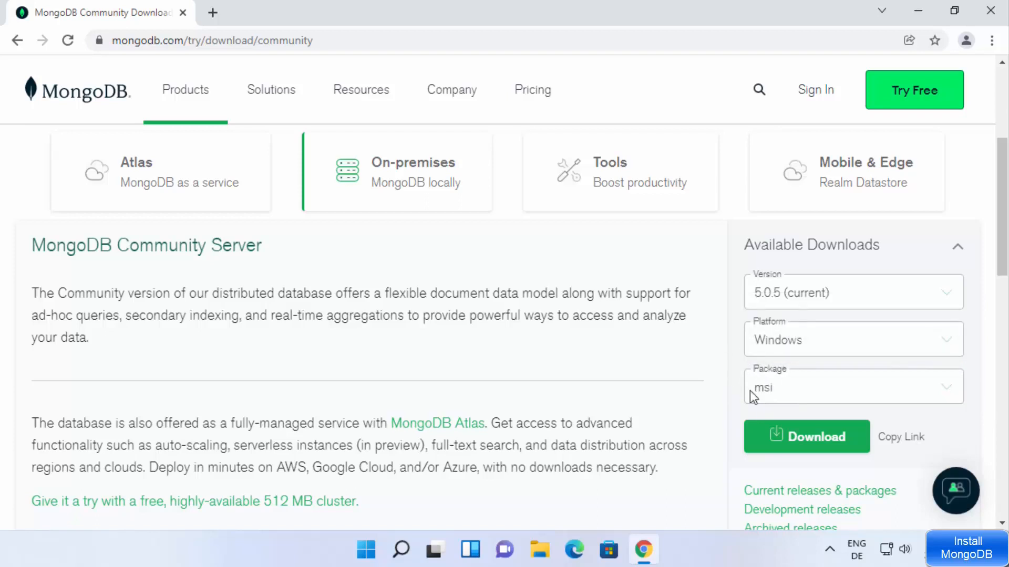
pyautogui.click(792, 444)
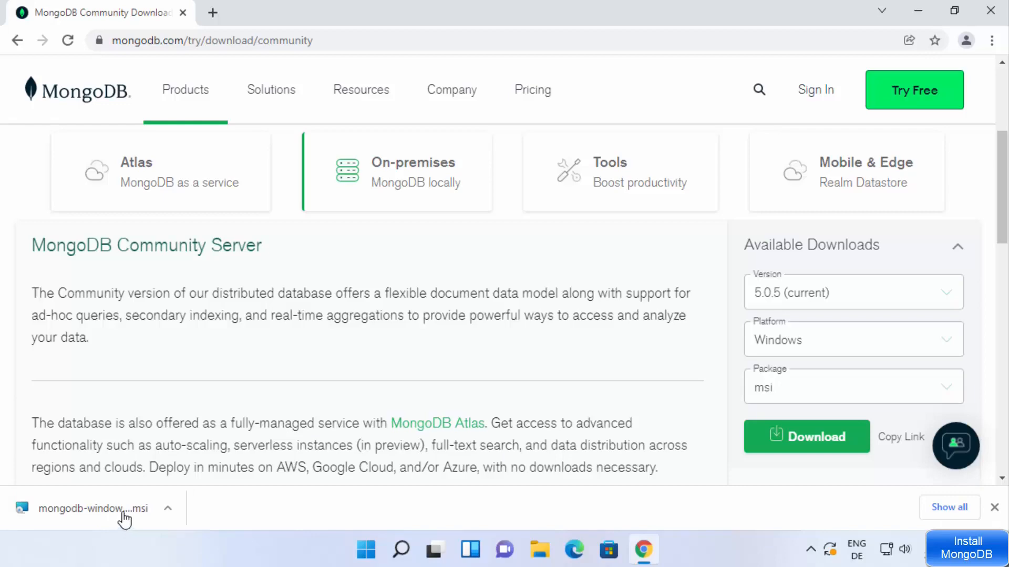
# Step: Launch the downloaded MongoDB msi installer, minimize the browser, and continue past the setup wizard's welcome page
pyautogui.click(125, 516)
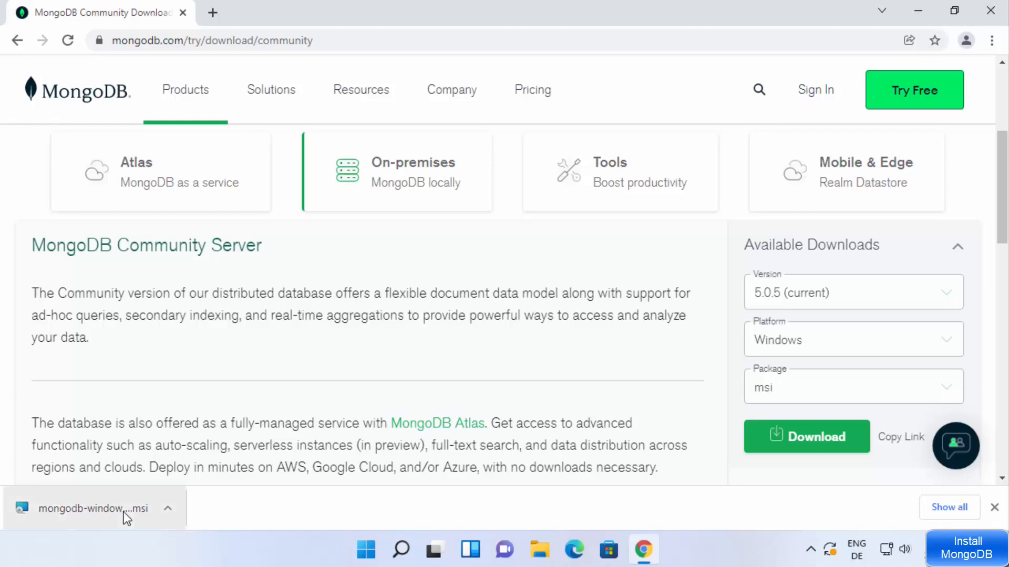
pyautogui.click(930, 11)
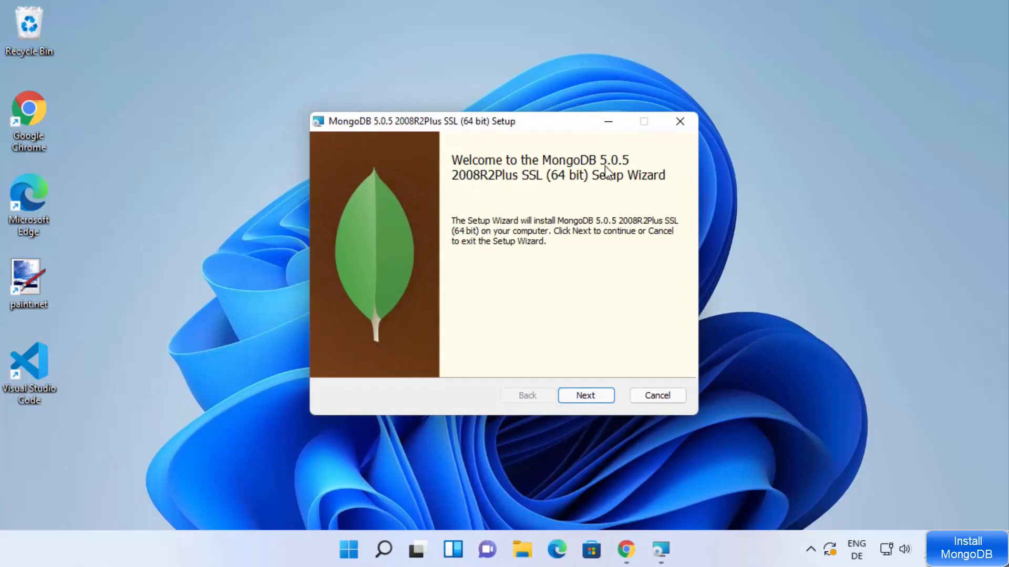
pyautogui.click(584, 397)
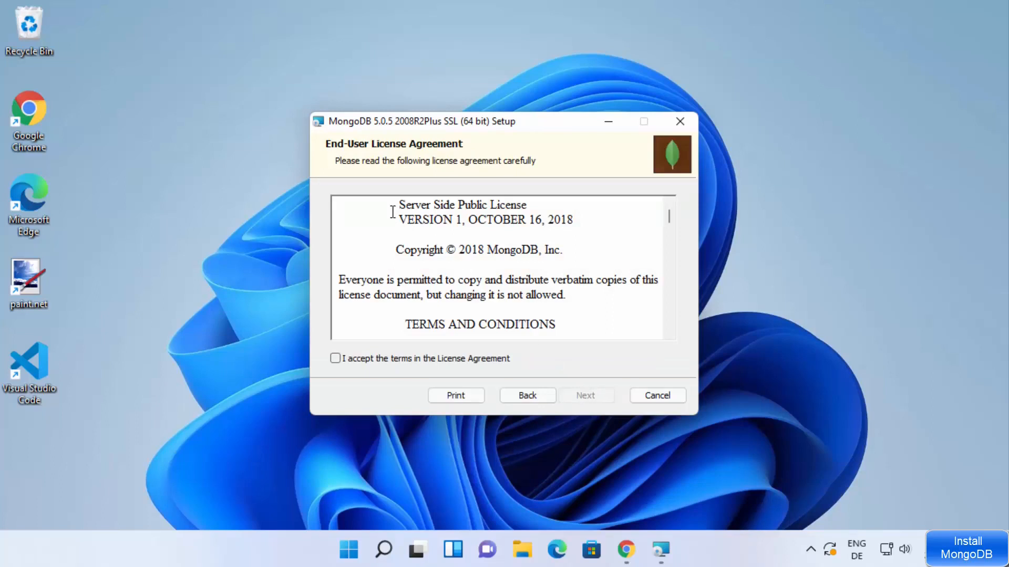
# Step: Accept the terms of the End-User License Agreement and choose the Complete setup type
pyautogui.moveTo(388, 205); pyautogui.dragTo(594, 341)
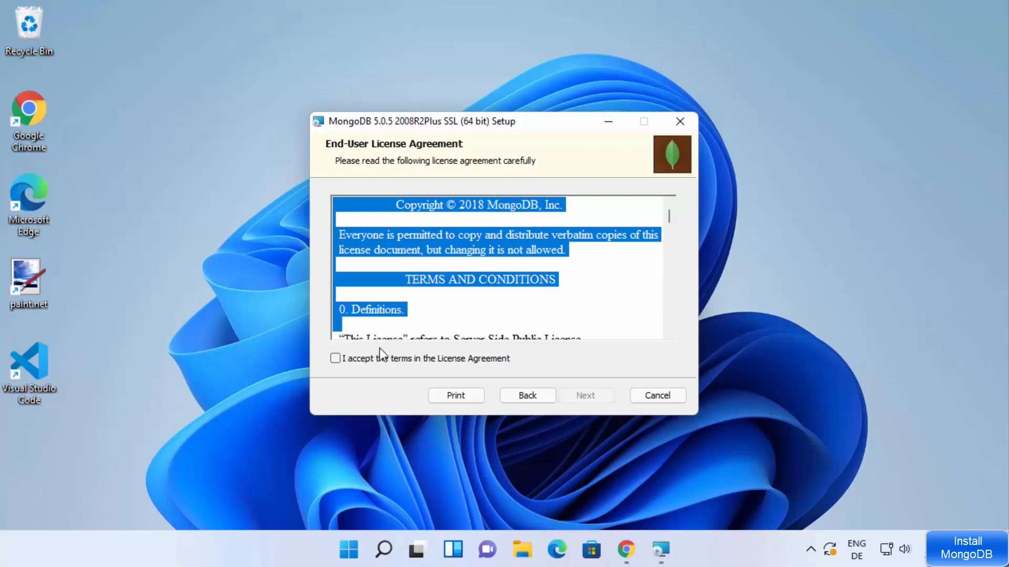
pyautogui.click(335, 359)
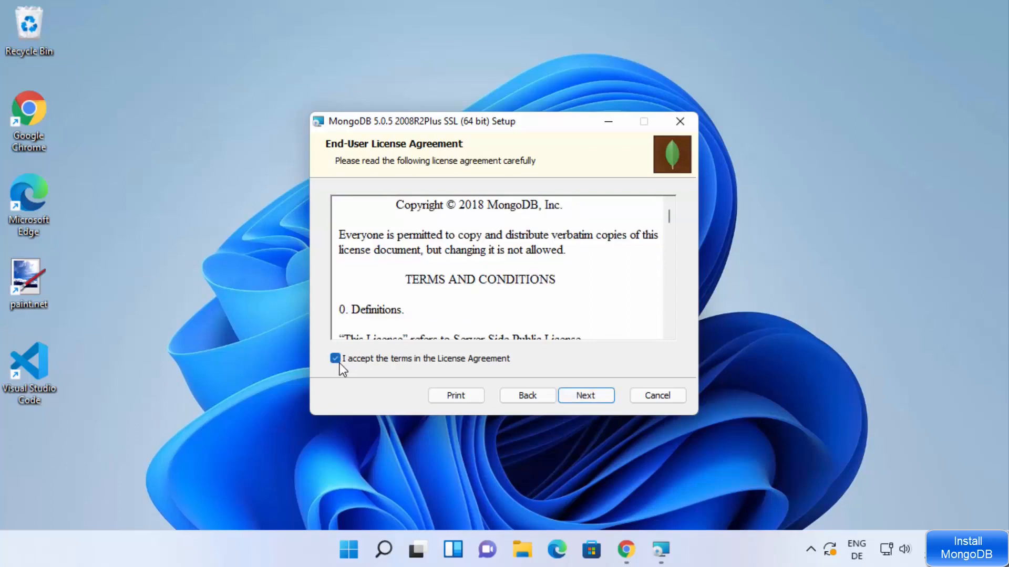
pyautogui.click(591, 399)
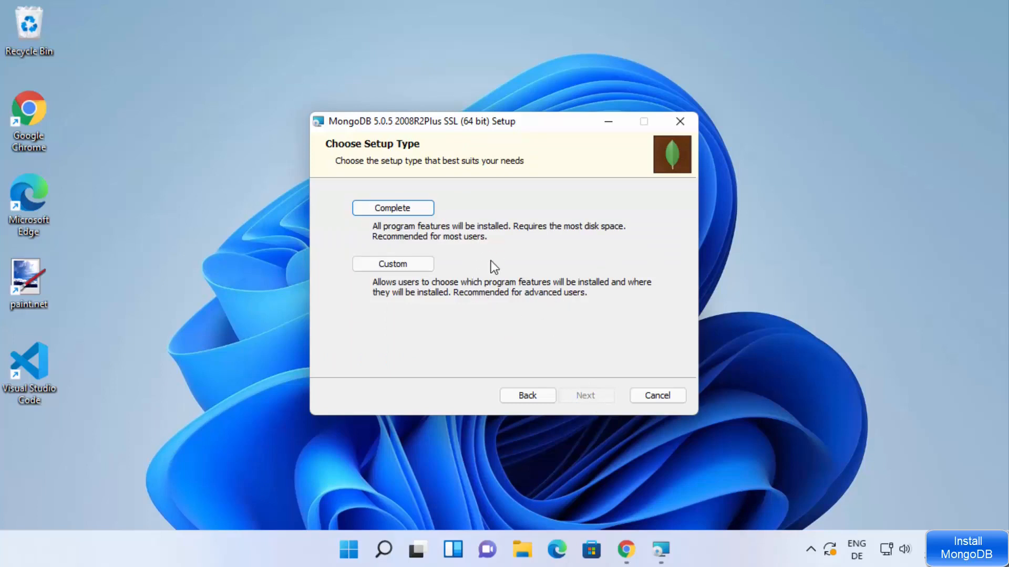
pyautogui.click(401, 206)
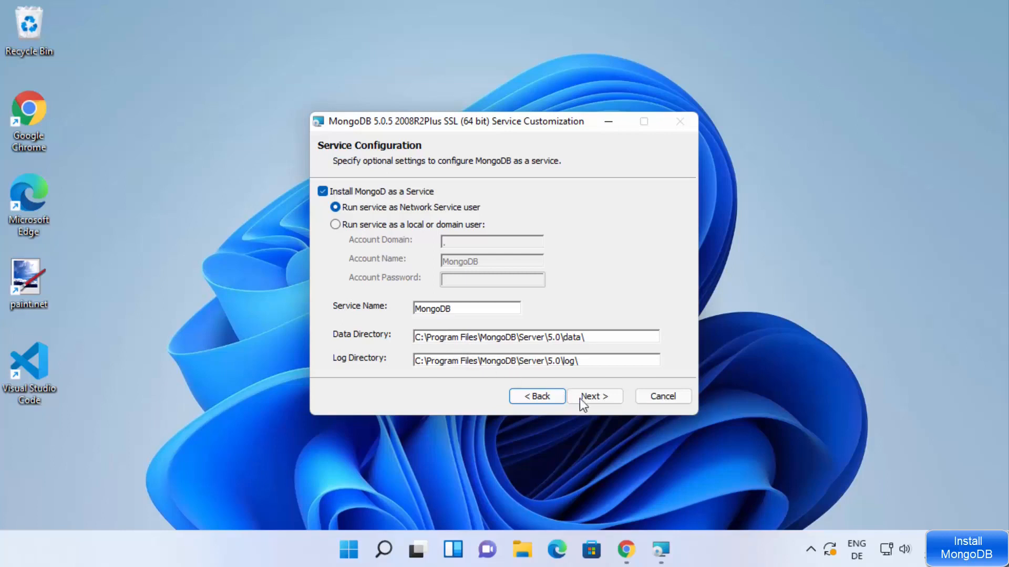
# Step: Keep the default service configuration and the MongoDB Compass option, then start the installation and allow it to make changes
pyautogui.click(598, 399)
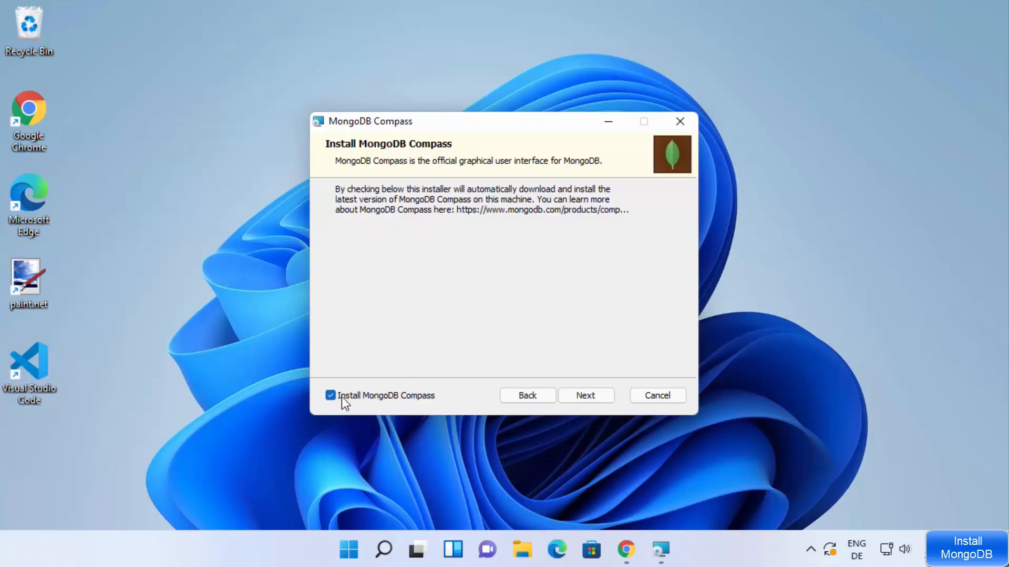
pyautogui.click(581, 396)
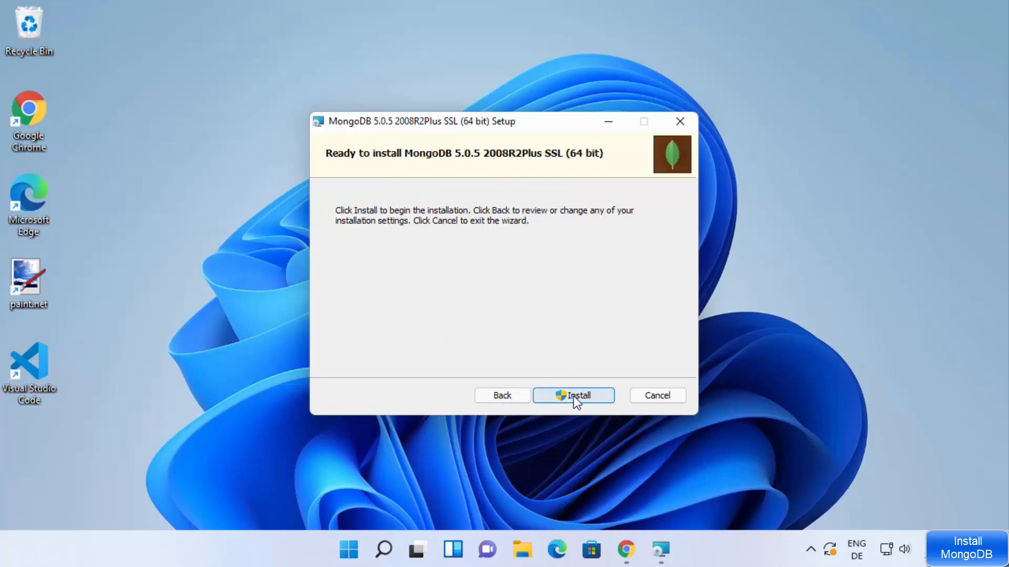
pyautogui.click(572, 396)
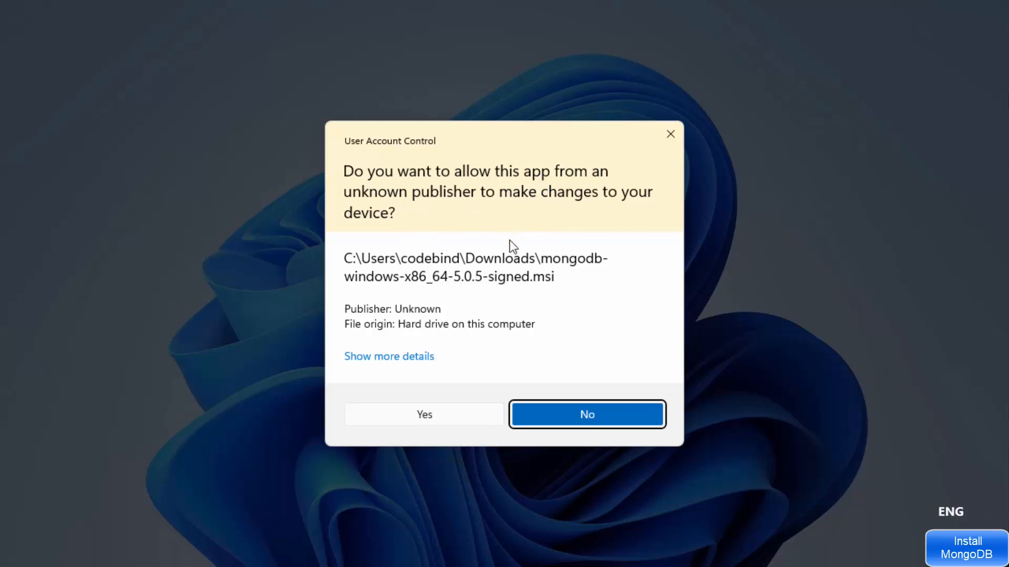
pyautogui.click(427, 410)
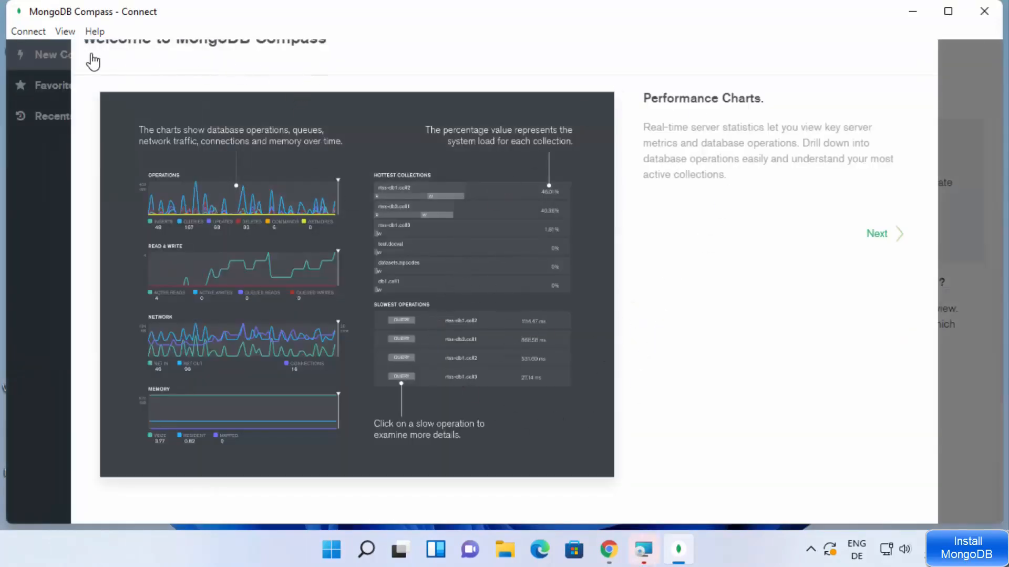
# Step: Minimize the MongoDB Compass window and finish the completed MongoDB 5.0.5 setup wizard
pyautogui.click(650, 556)
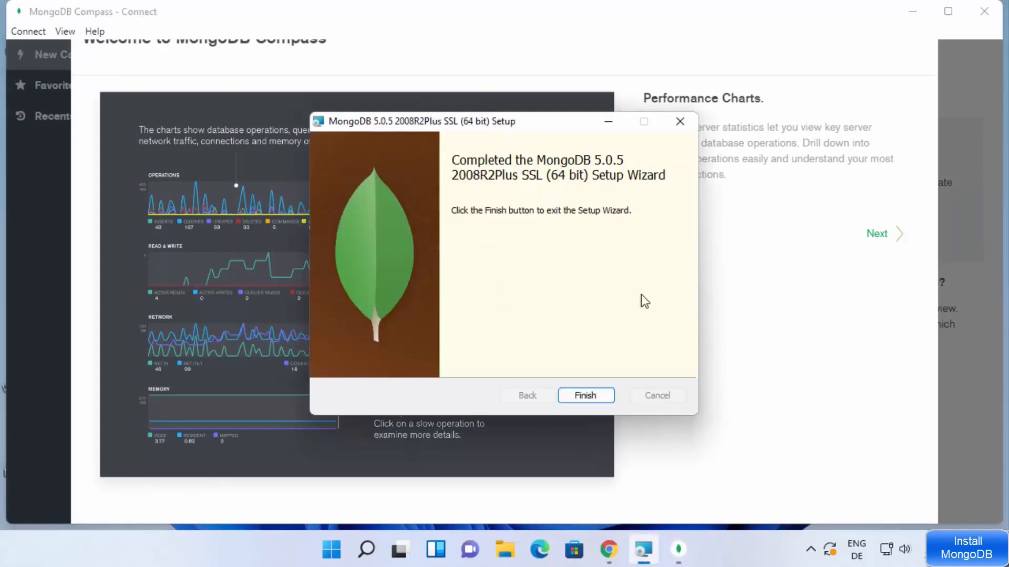
pyautogui.click(781, 360)
pyautogui.click(912, 13)
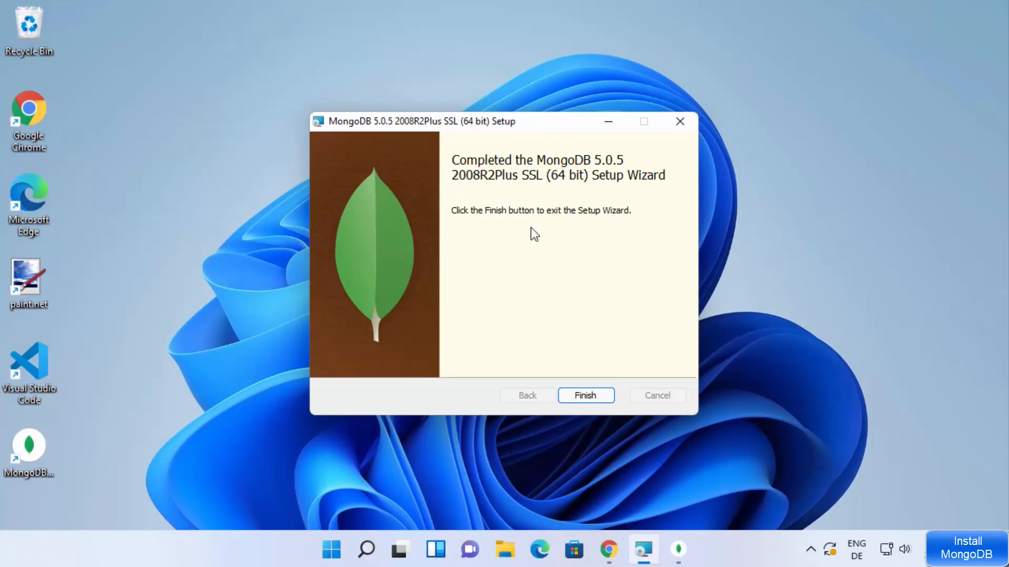
pyautogui.click(585, 401)
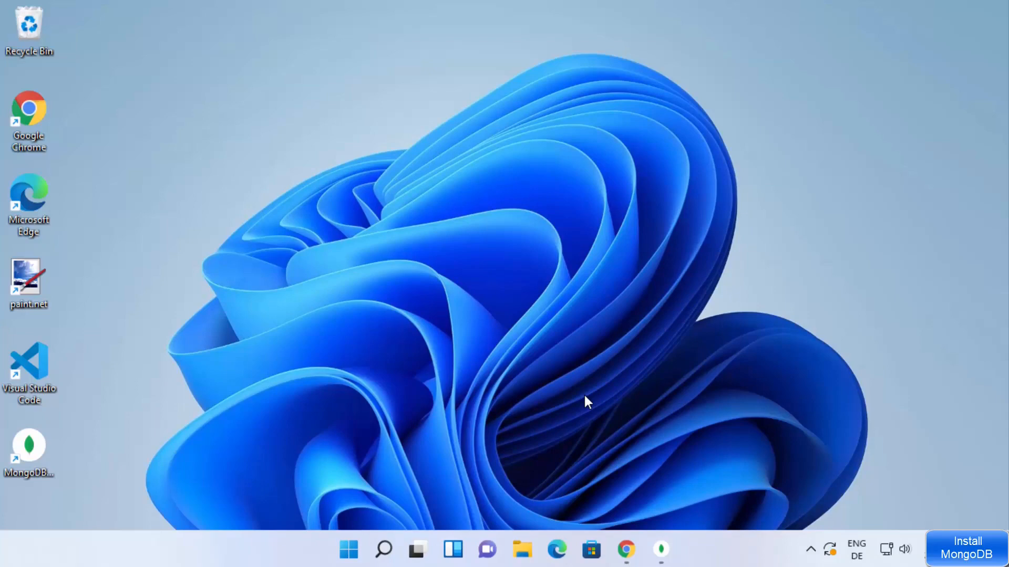
# Step: Open Command Prompt by searching for "cmd" and run the mongo command
pyautogui.click(383, 549)
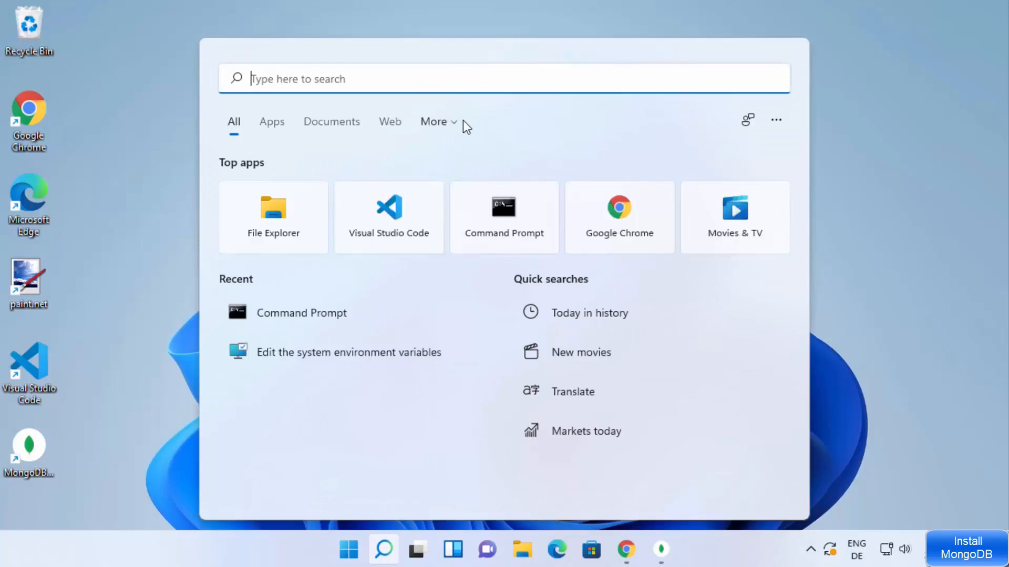
pyautogui.write('cmd')
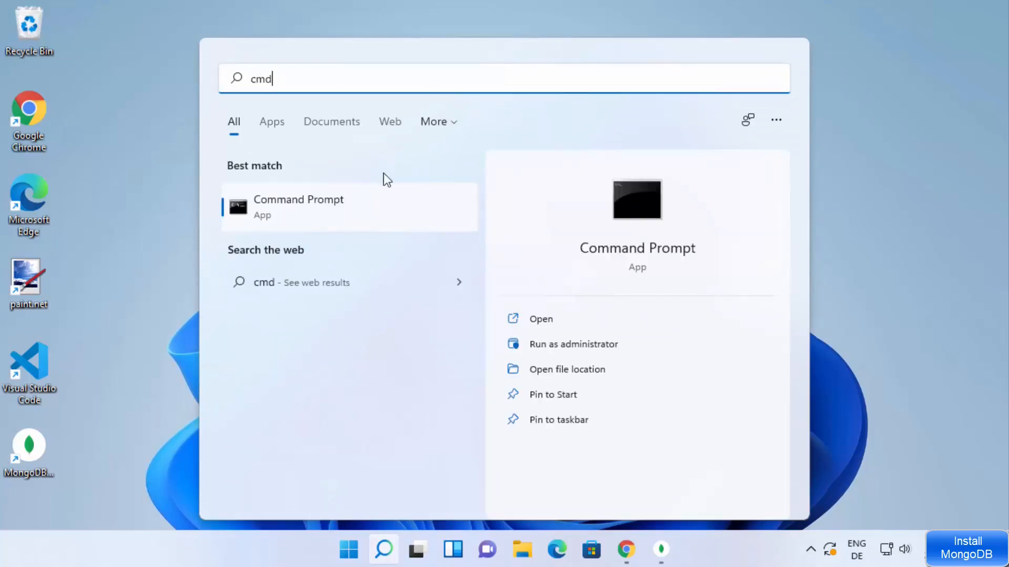
pyautogui.click(349, 207)
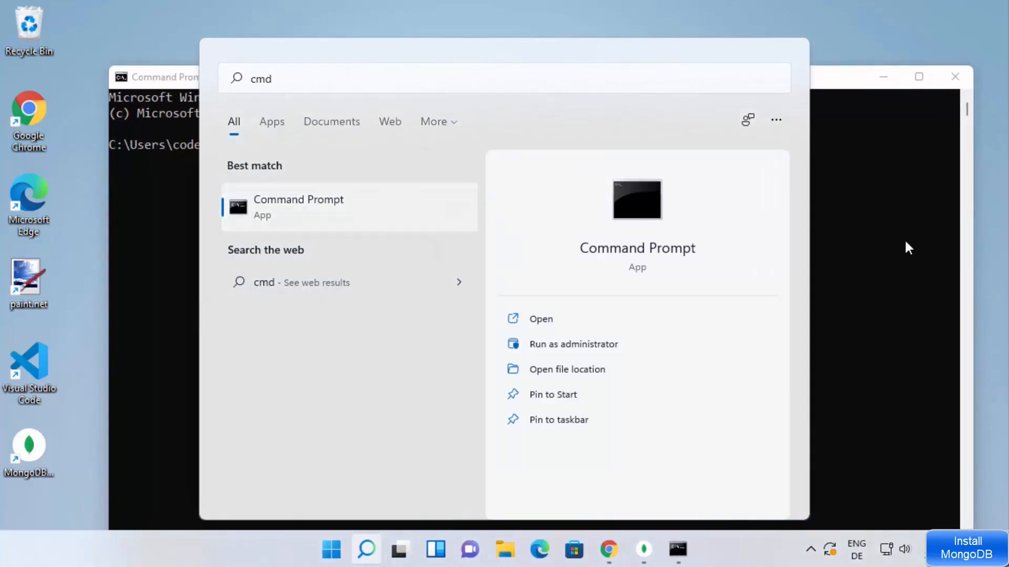
pyautogui.click(867, 239)
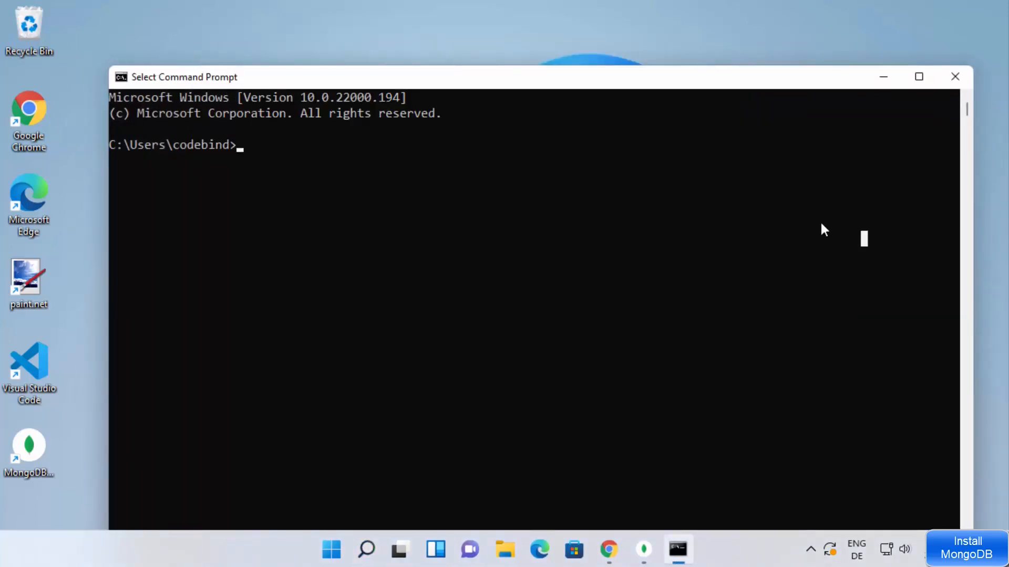
pyautogui.write('mongo')
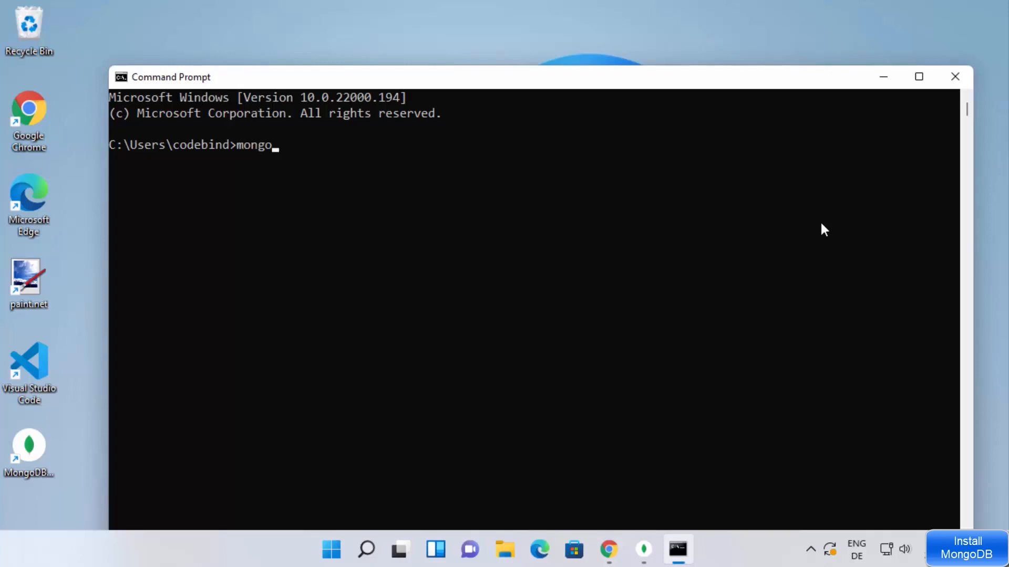
pyautogui.press('Return')
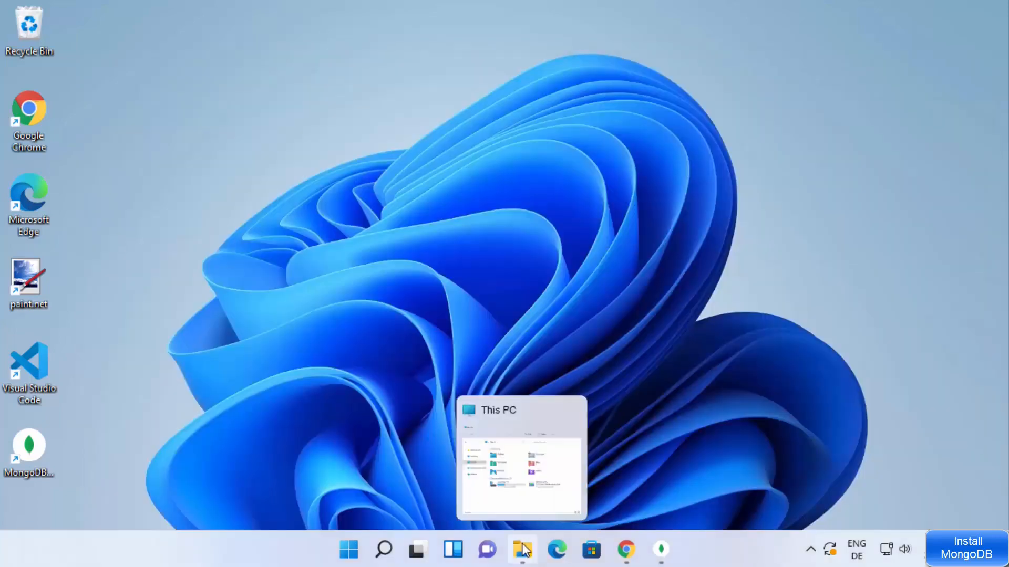
# Step: Open File Explorer and browse to the MongoDB server's folder C:\Program Files\MongoDB\Server\5.0\bin
pyautogui.click(523, 548)
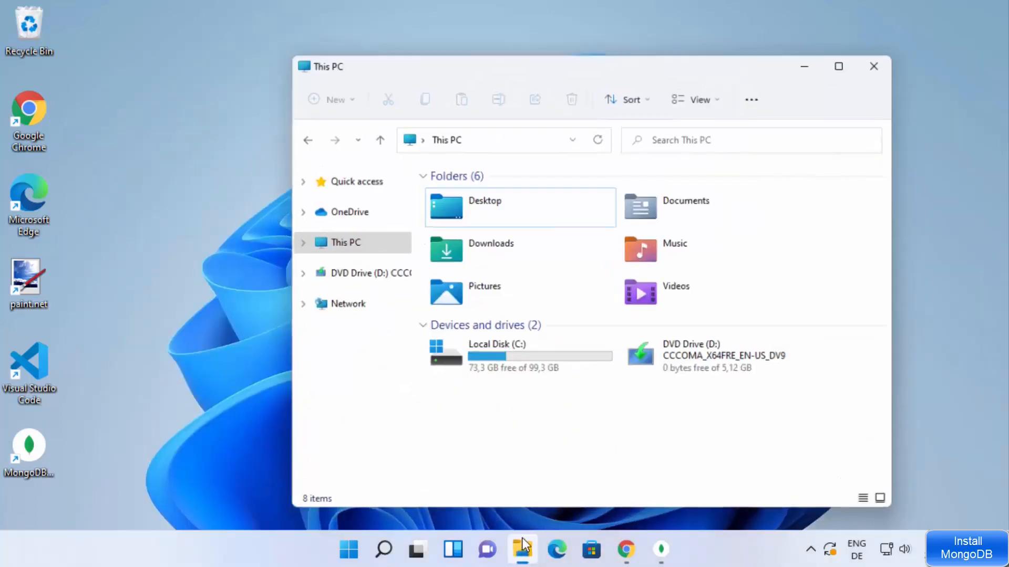
pyautogui.click(848, 52)
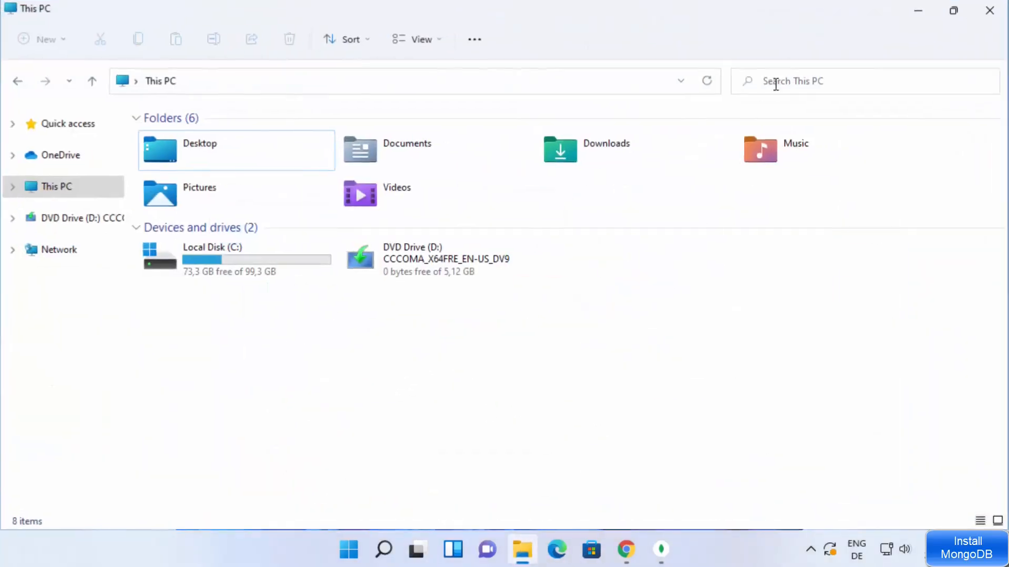
pyautogui.doubleClick(232, 261)
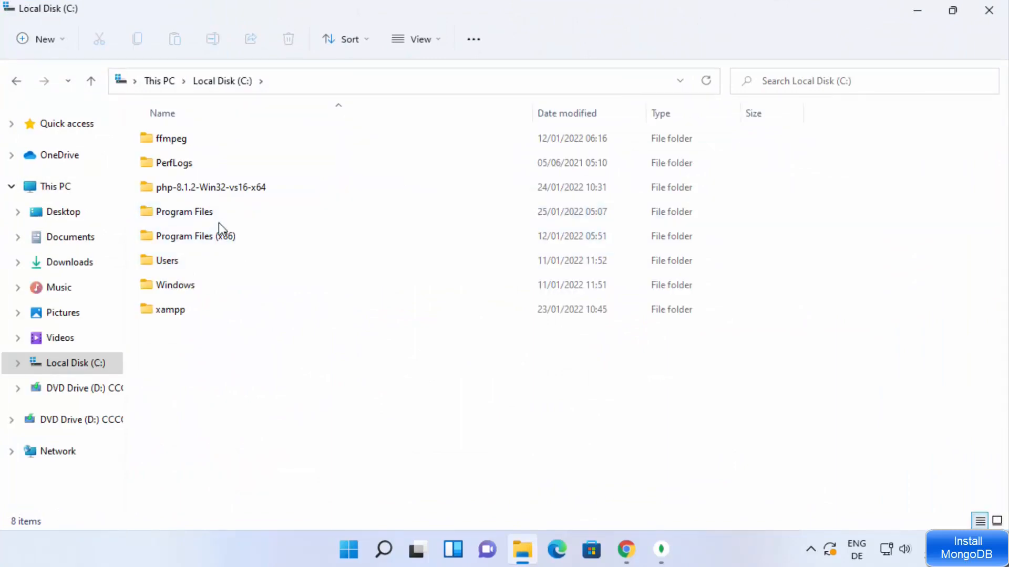
pyautogui.doubleClick(223, 217)
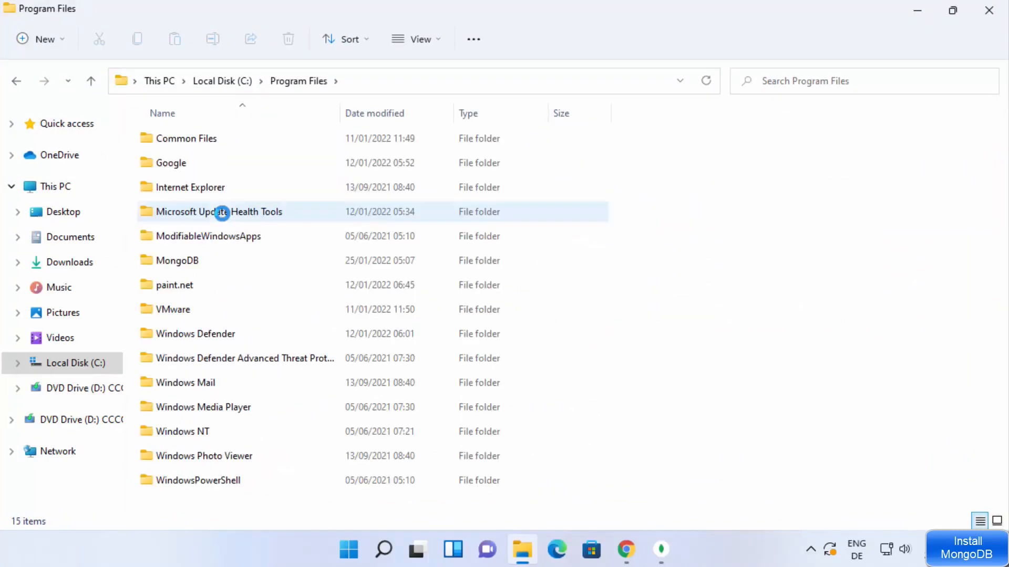
pyautogui.click(192, 264)
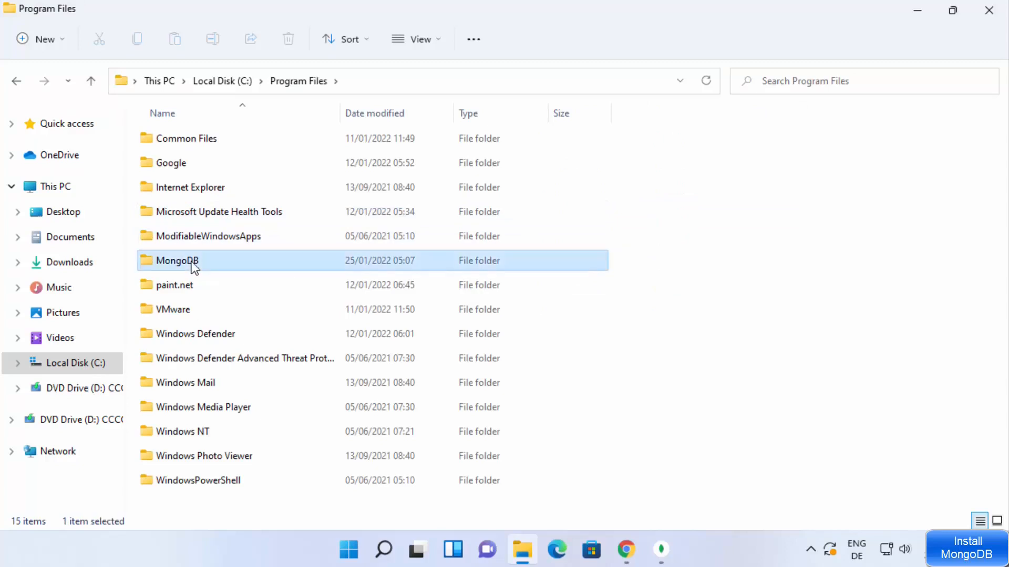
pyautogui.doubleClick(192, 263)
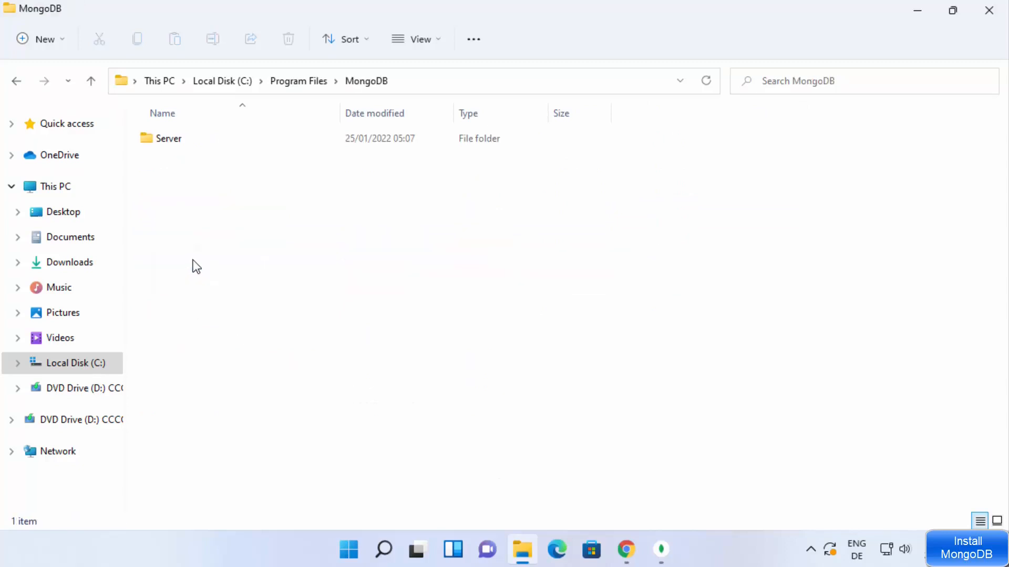
pyautogui.doubleClick(174, 142)
pyautogui.doubleClick(174, 143)
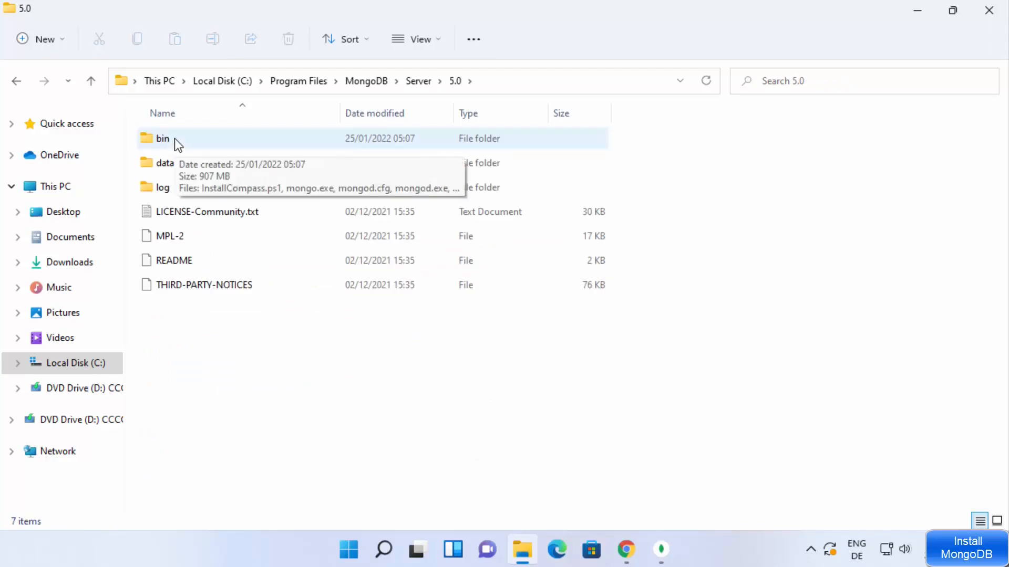
pyautogui.doubleClick(192, 143)
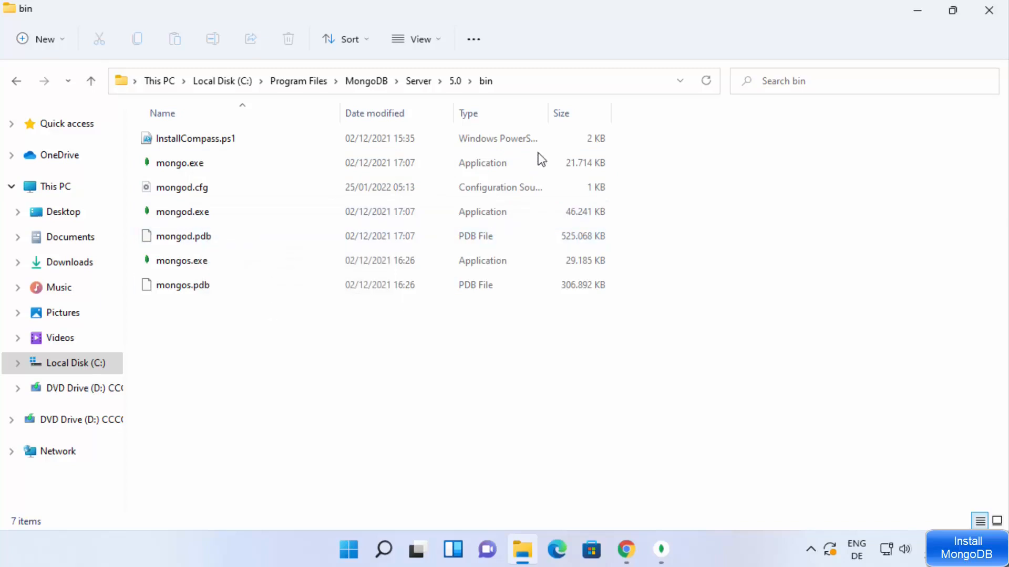
# Step: Copy the full path of the open bin folder and minimize the File Explorer window
pyautogui.click(526, 81)
pyautogui.hotkey('ctrl', 'c')
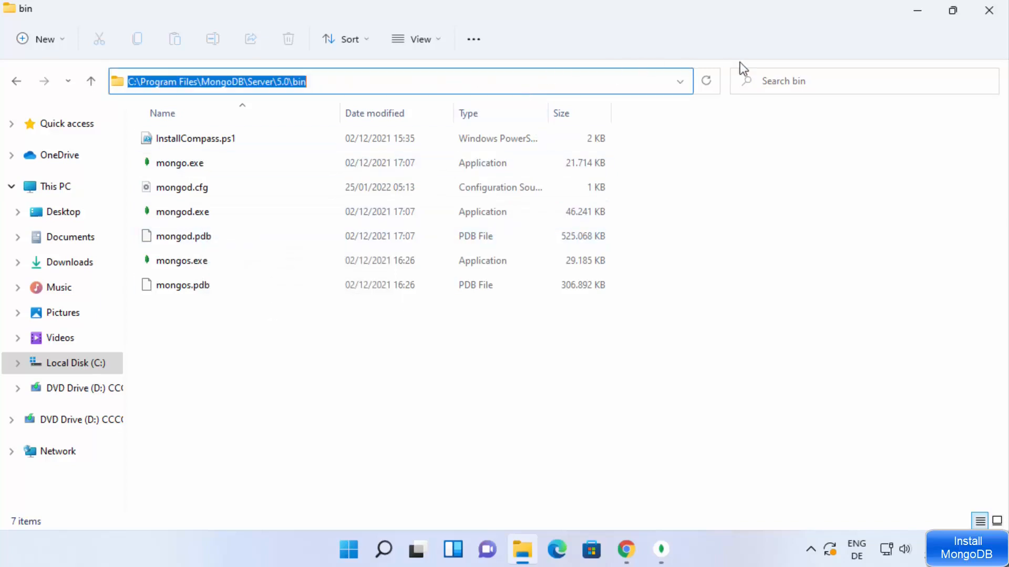
pyautogui.click(908, 13)
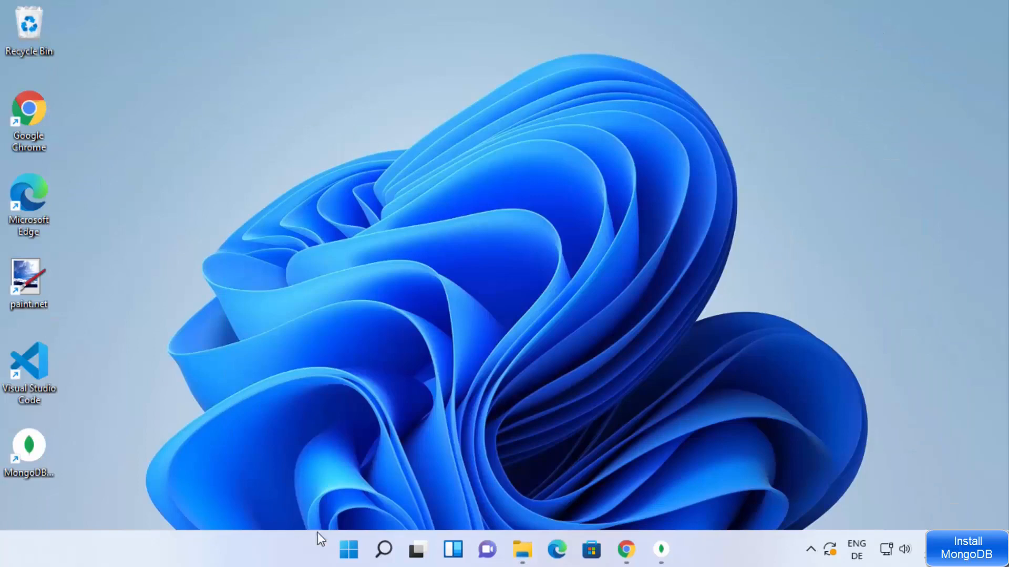
# Step: Search Windows for "environment v", open the system environment variables settings and bring up the Environment Variables dialog
pyautogui.click(384, 550)
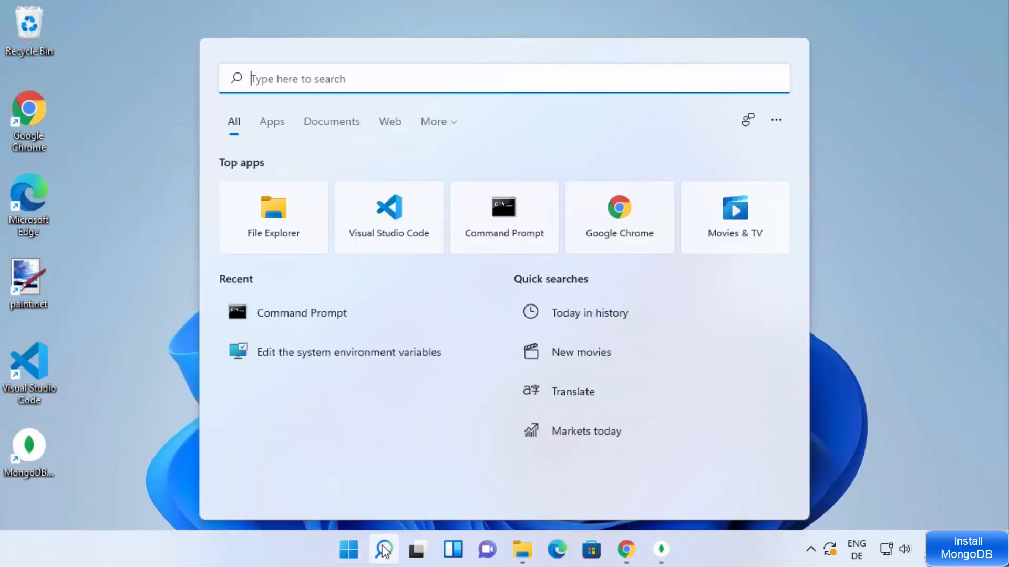
pyautogui.write('environment v')
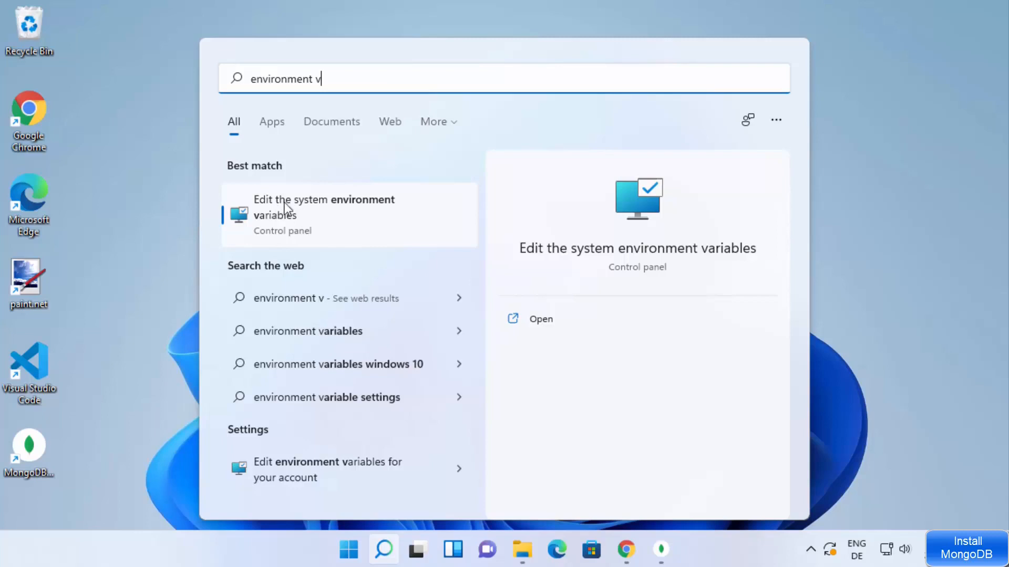
pyautogui.click(323, 210)
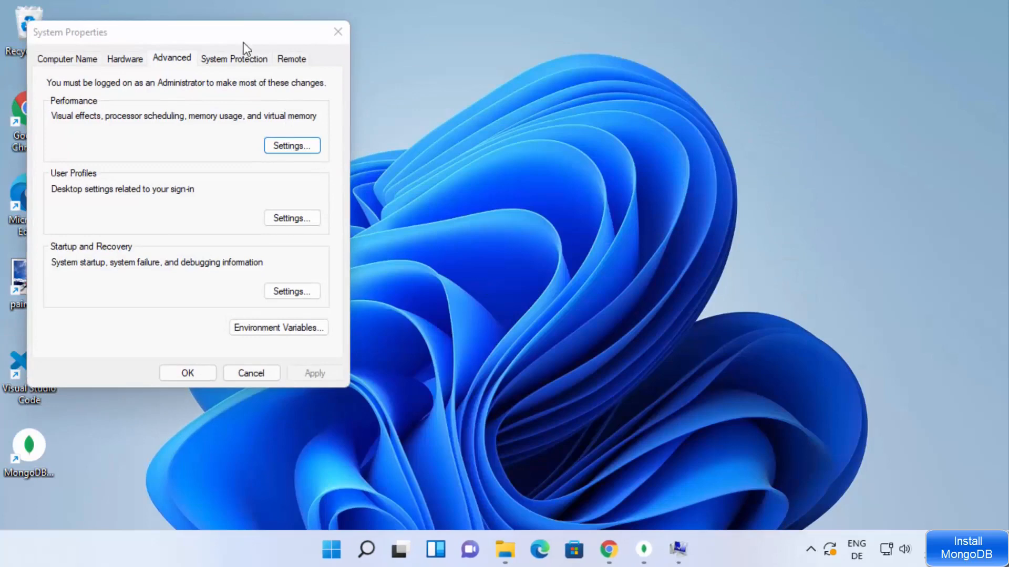
pyautogui.moveTo(245, 48); pyautogui.dragTo(514, 63)
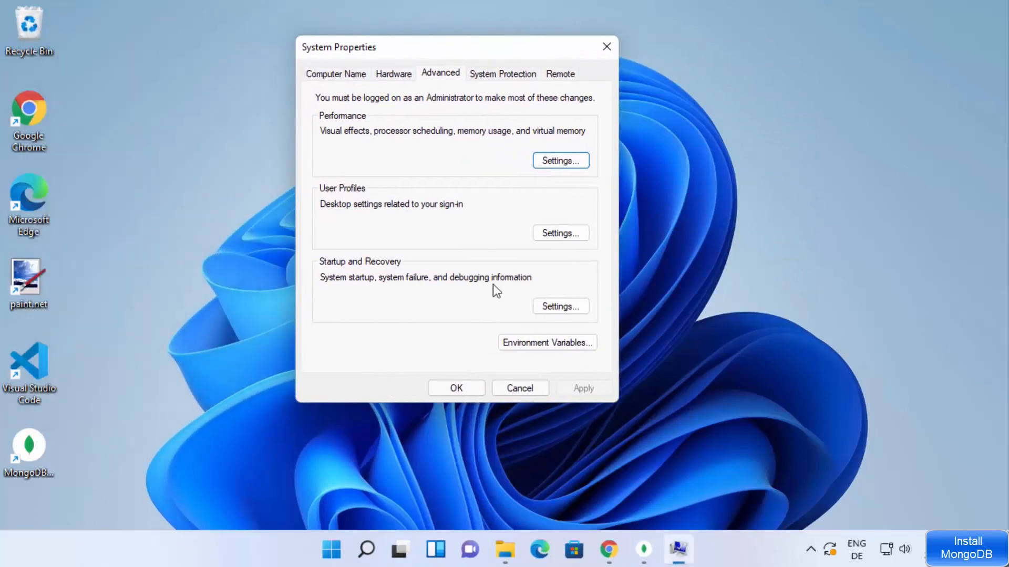
pyautogui.click(514, 342)
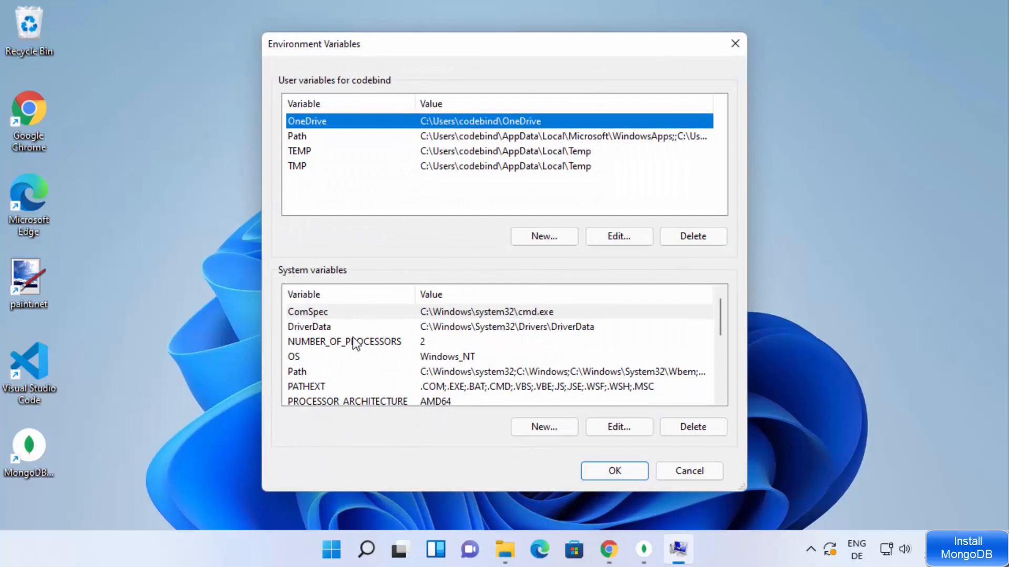
# Step: Add C:\Program Files\MongoDB\Server\5.0\bin as a new entry in the system Path variable and confirm all open dialogs
pyautogui.click(301, 370)
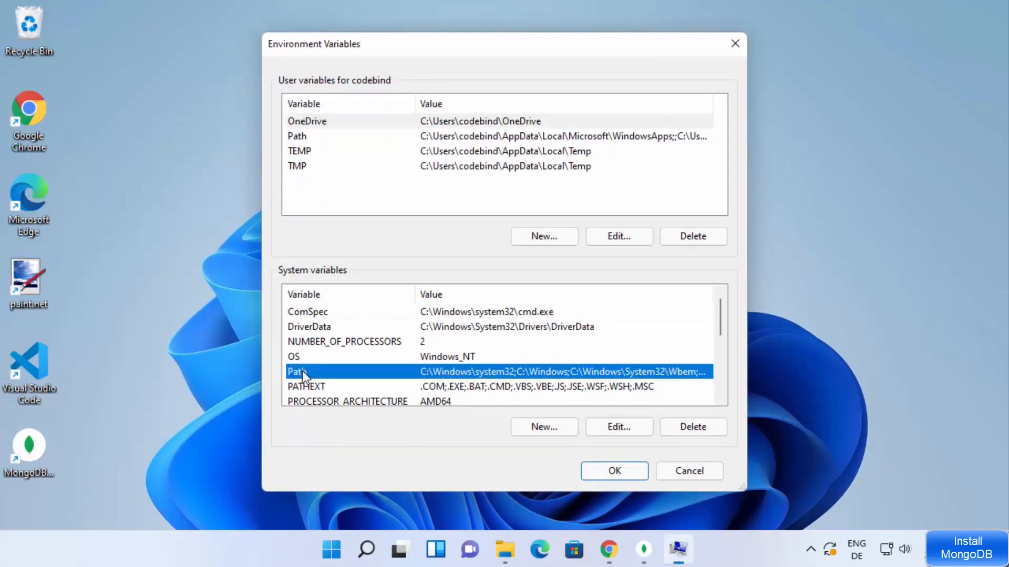
pyautogui.doubleClick(445, 371)
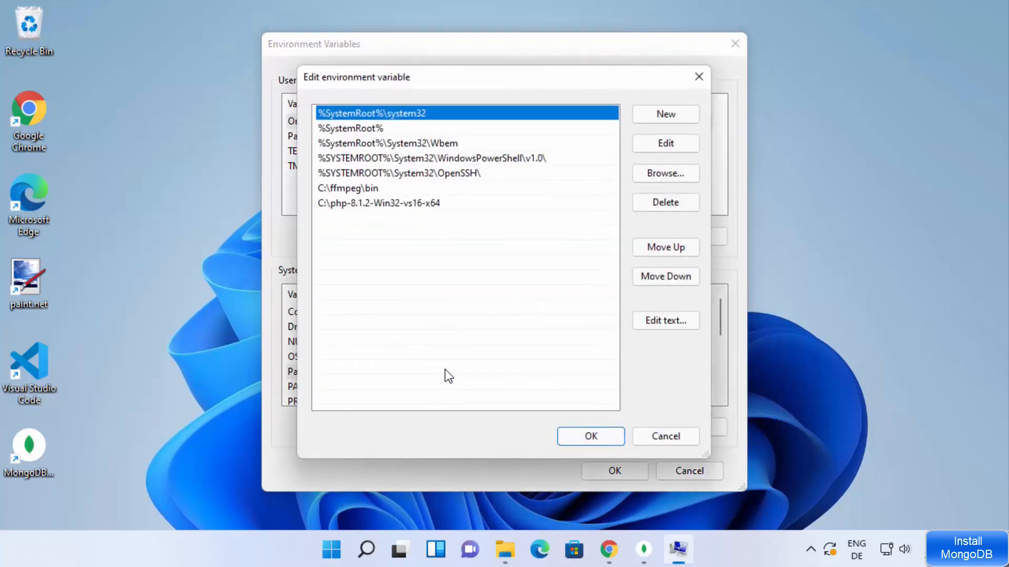
pyautogui.click(648, 116)
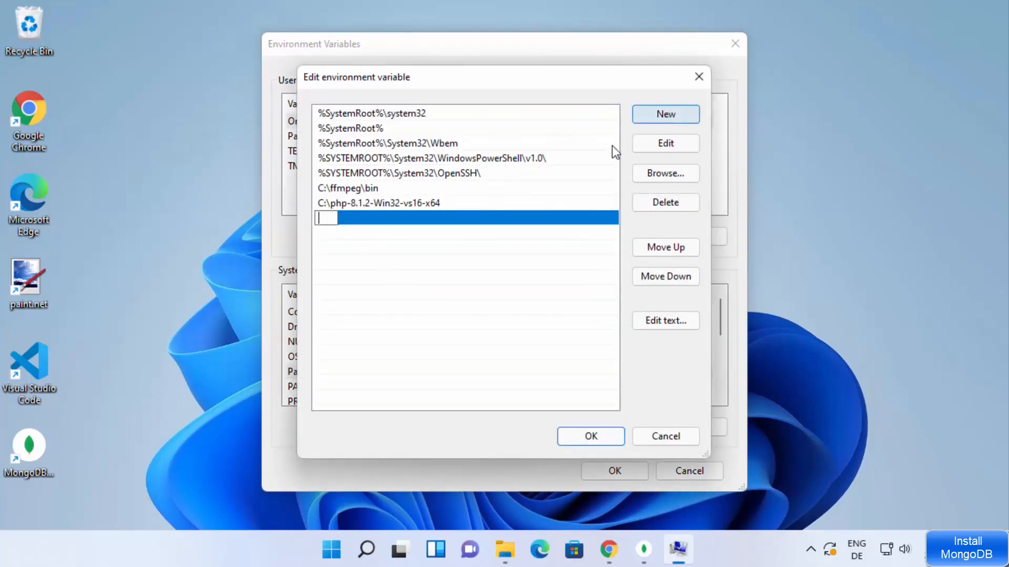
pyautogui.hotkey('ctrl', 'v')
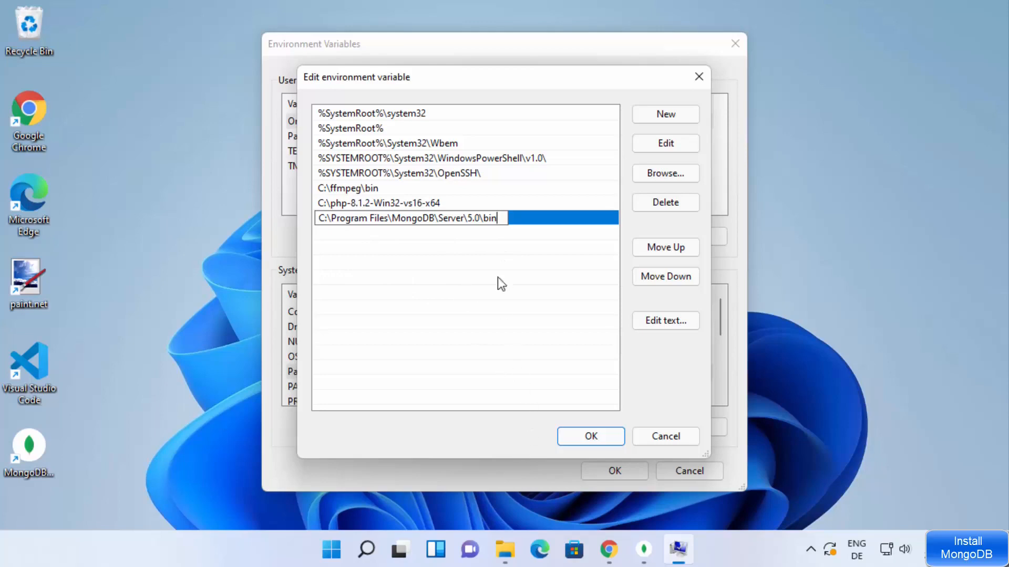
pyautogui.press('Return')
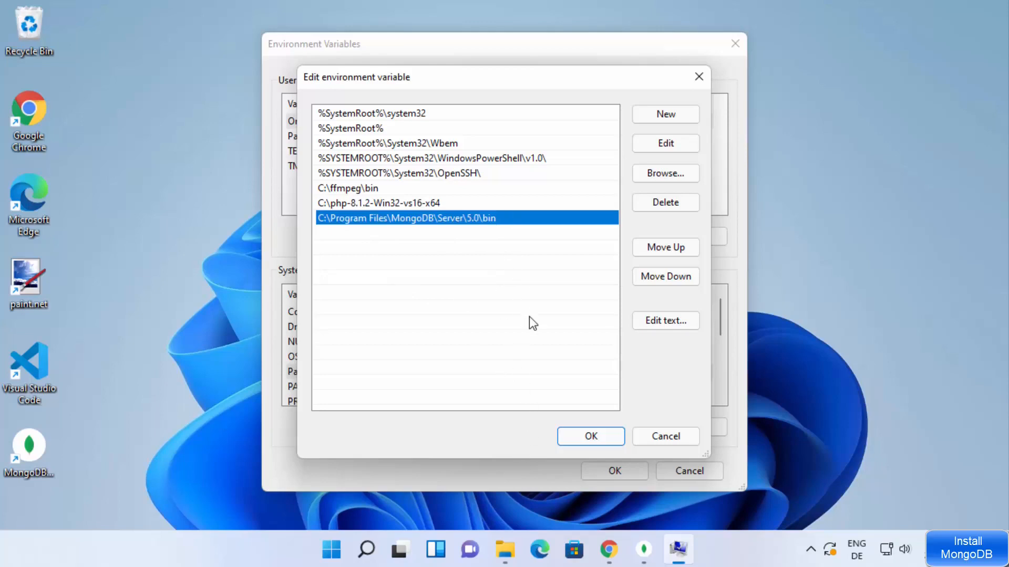
pyautogui.click(582, 438)
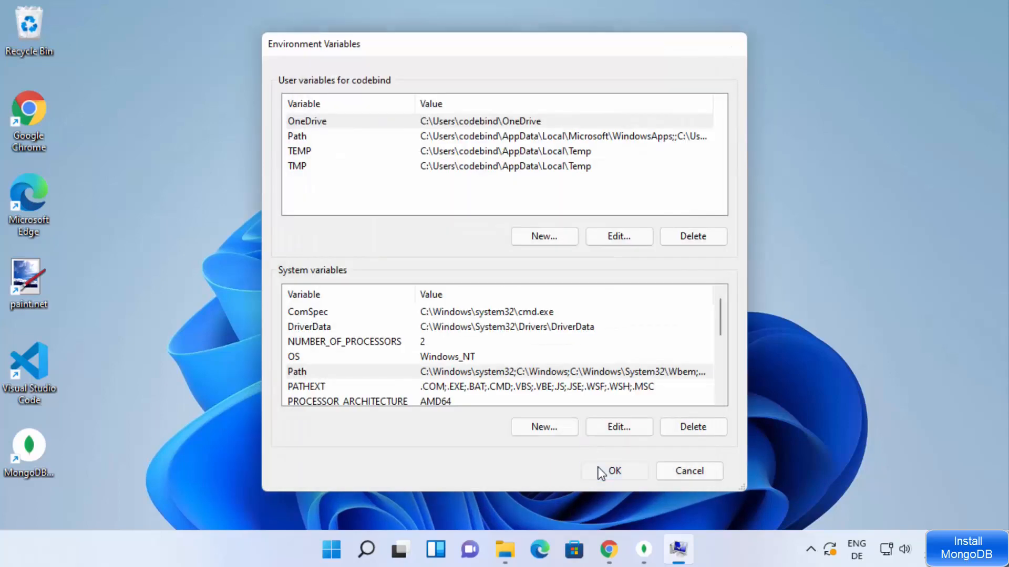
pyautogui.click(600, 472)
pyautogui.click(474, 386)
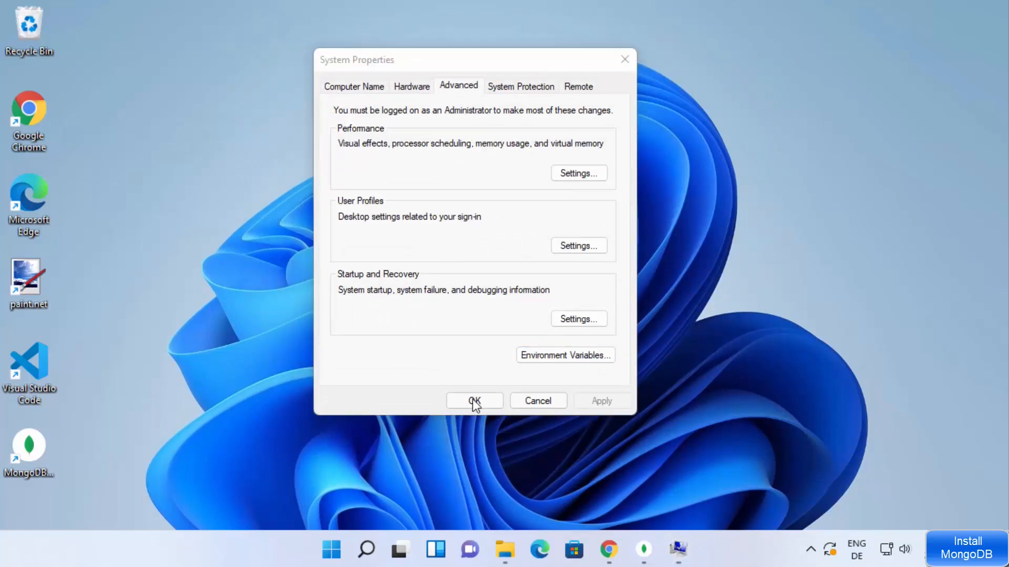
pyautogui.click(473, 402)
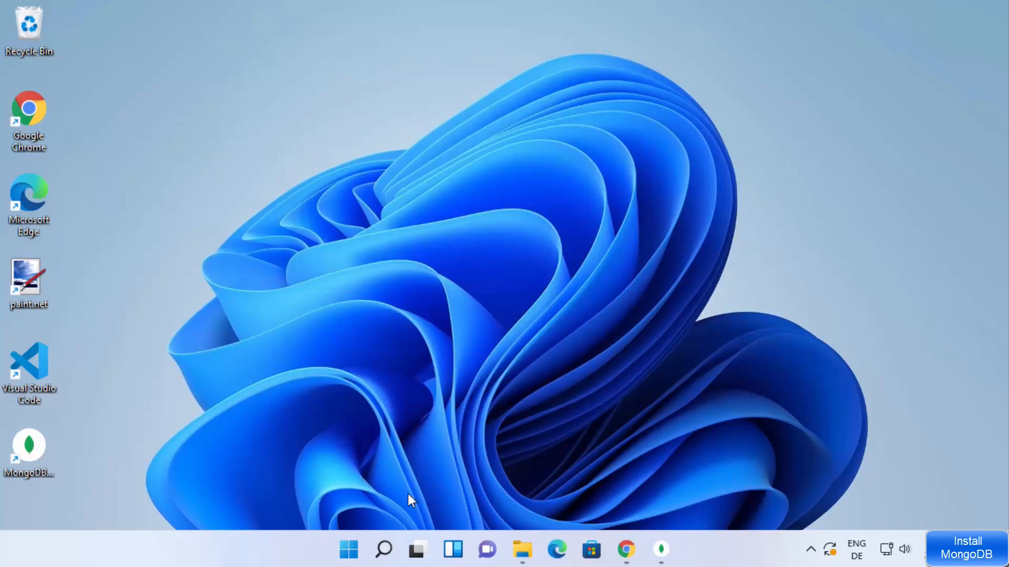
# Step: Open a new Command Prompt, run the mongo command and review its startup output
pyautogui.click(392, 554)
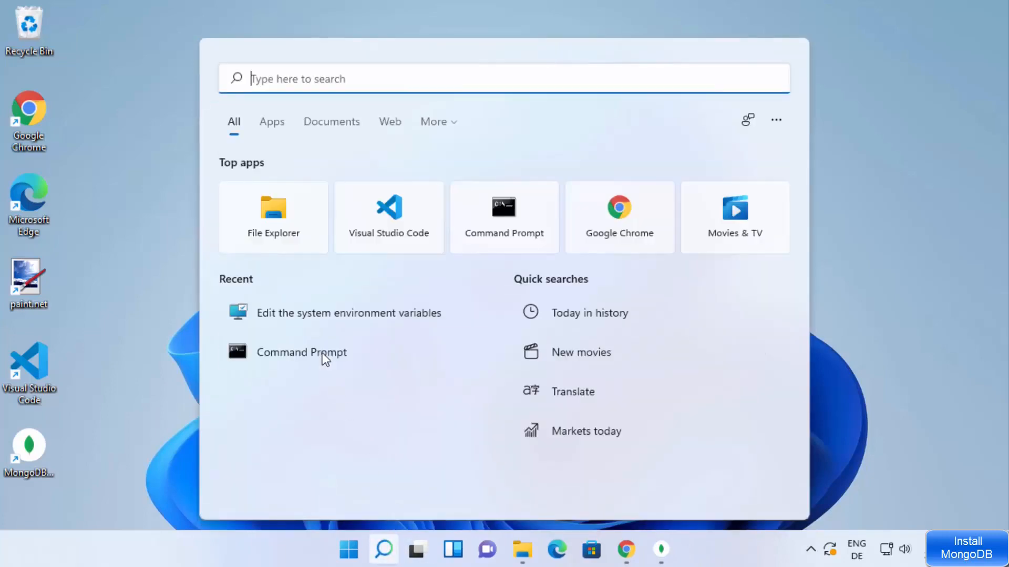
pyautogui.click(324, 358)
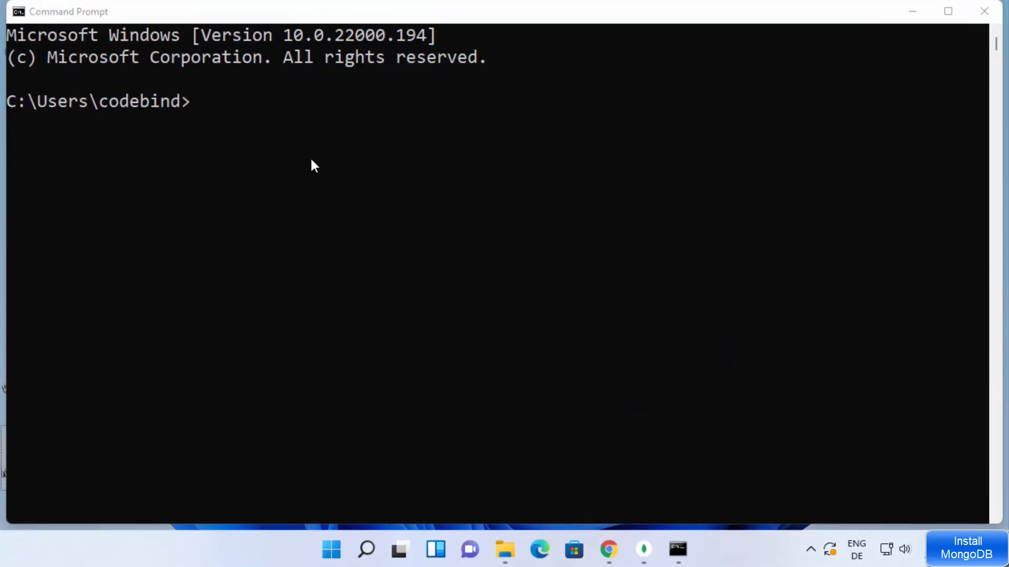
pyautogui.click(227, 132)
pyautogui.write('mongo')
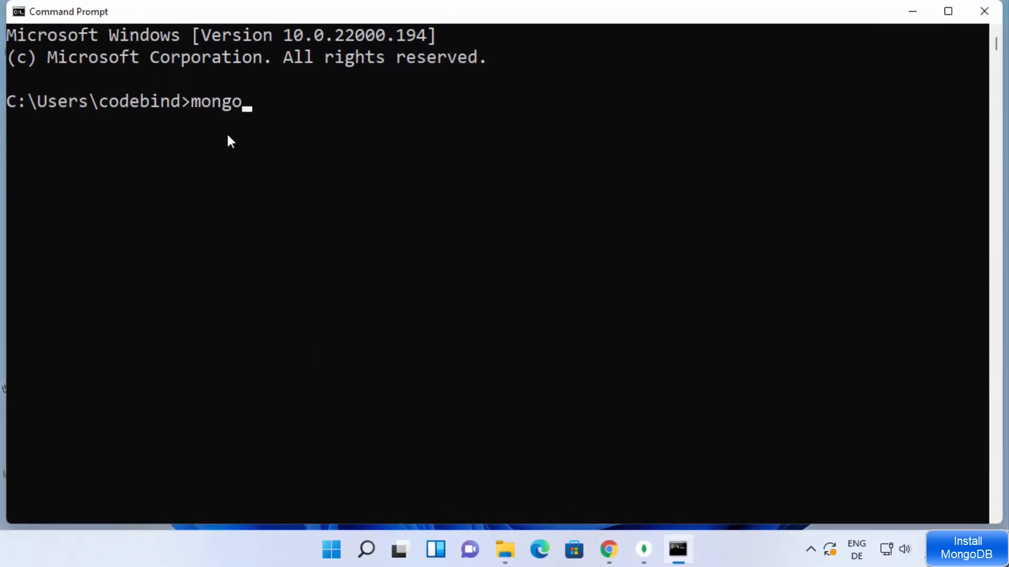
pyautogui.press('Return')
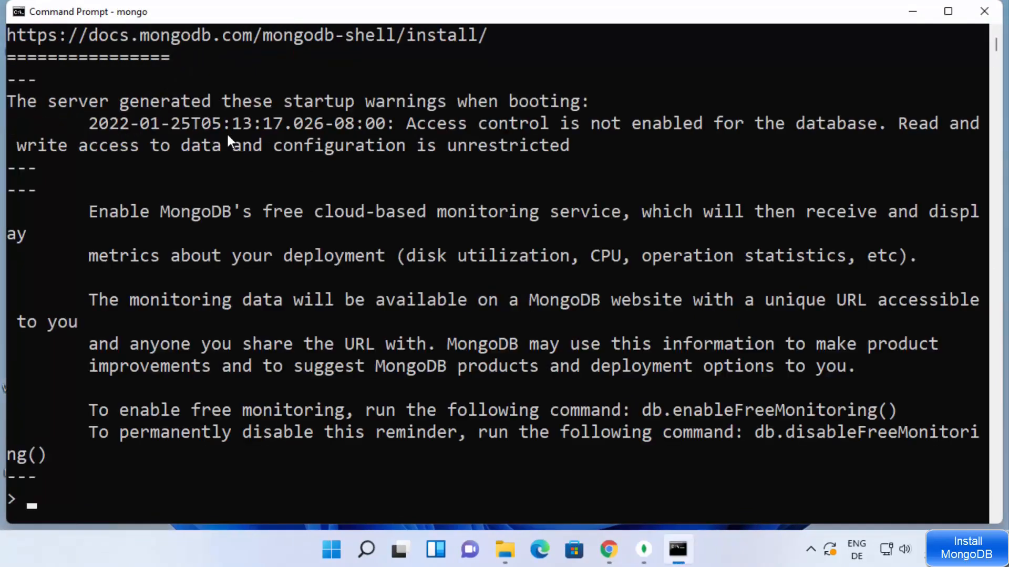
pyautogui.scroll(5, 206, 231)
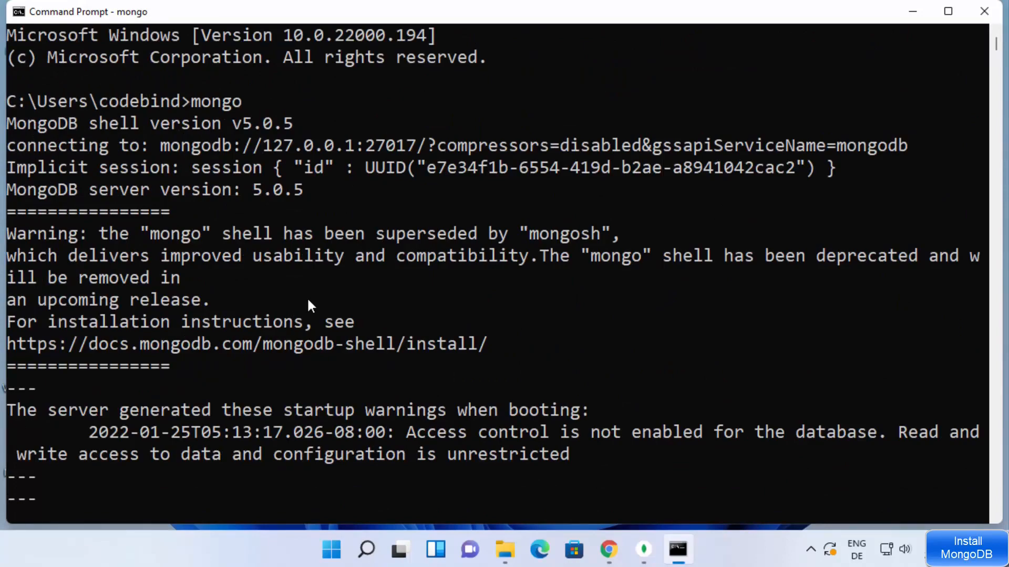
pyautogui.scroll(-5, 307, 307)
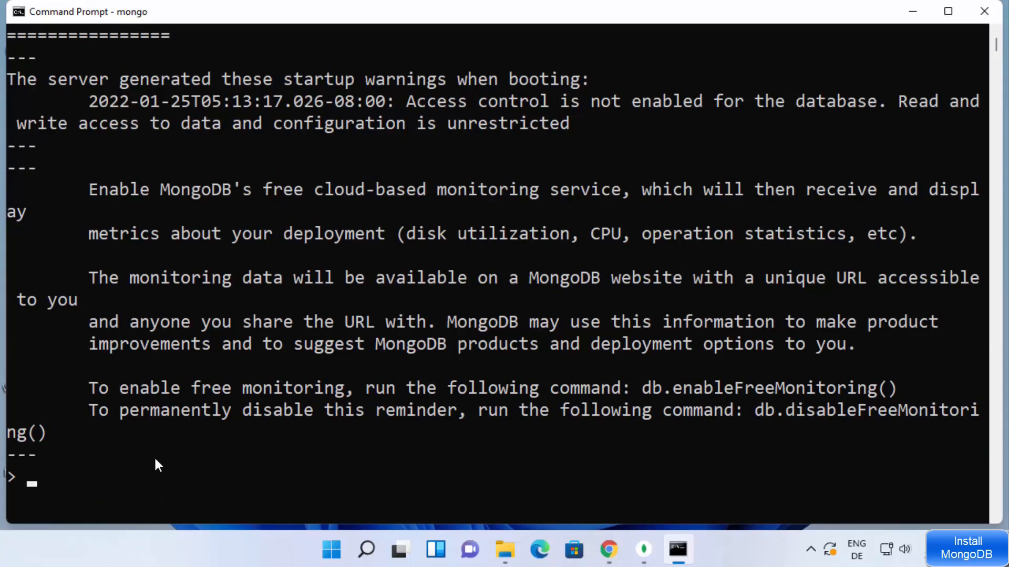
# Step: List the databases with "show dbs;" and switch to the mydb database with "use mydb" in the mongo shell
pyautogui.write('show dbs;')
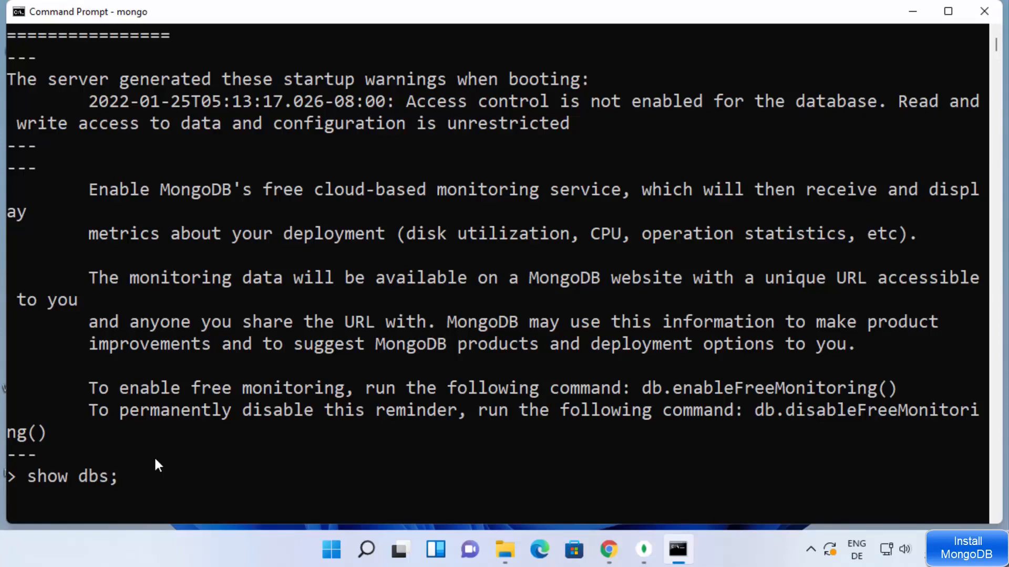
pyautogui.press('Return')
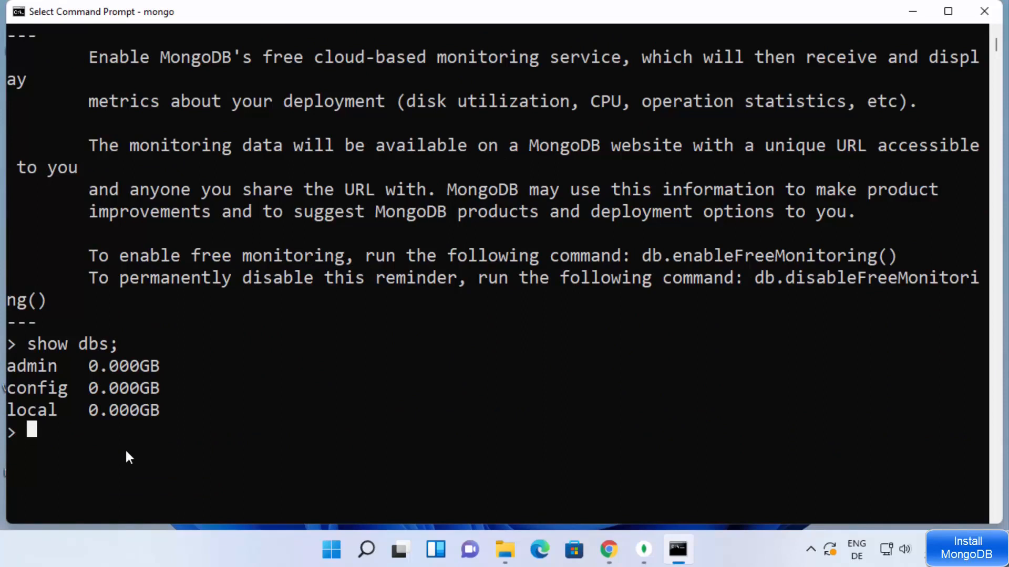
pyautogui.write('use')
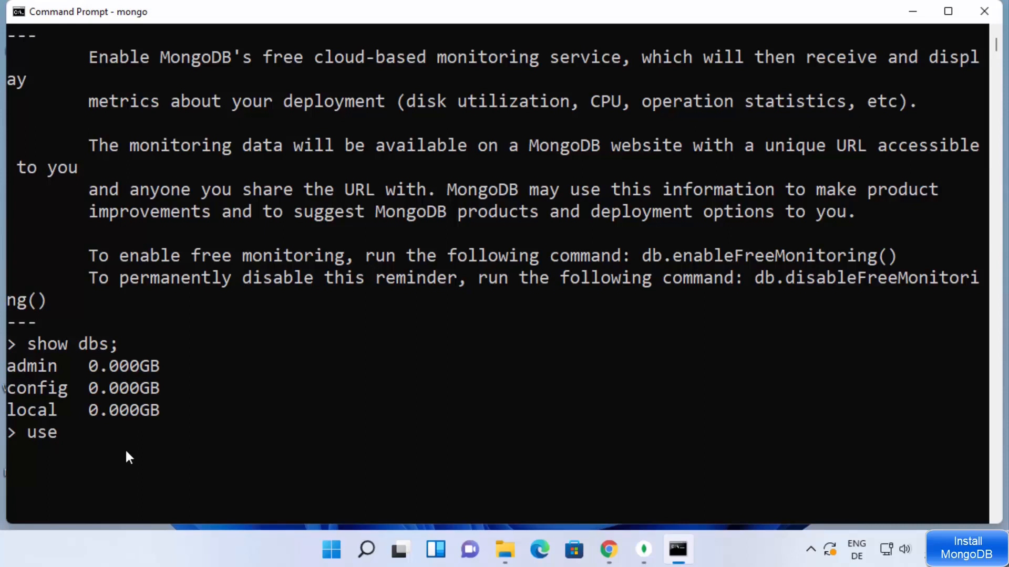
pyautogui.write('mydb')
pyautogui.press('Return')
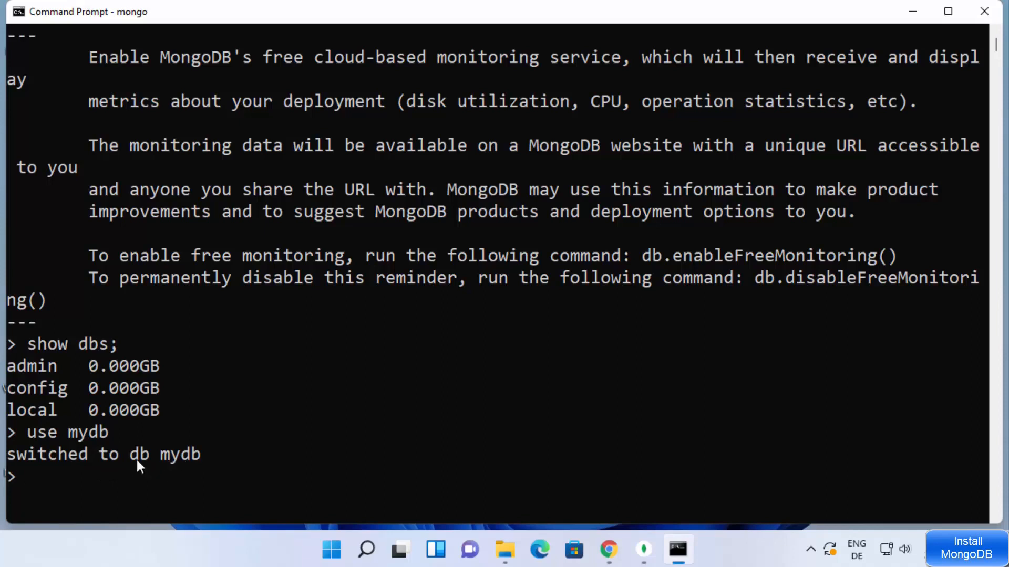
# Step: Run "show dbs;" again in the mongo shell and review the "use mydb" command with its output
pyautogui.click(104, 475)
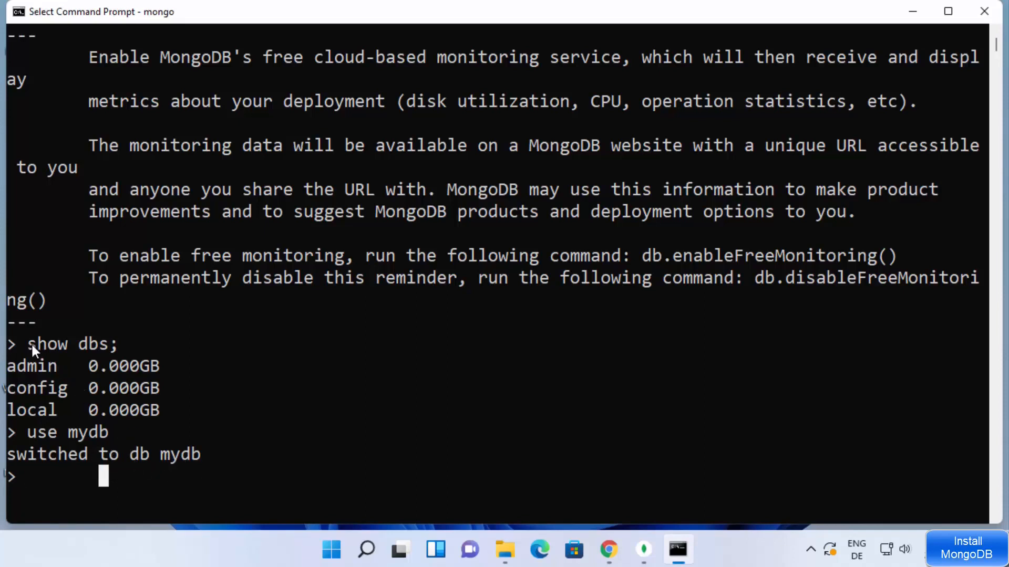
pyautogui.click(49, 476)
pyautogui.press('Up')
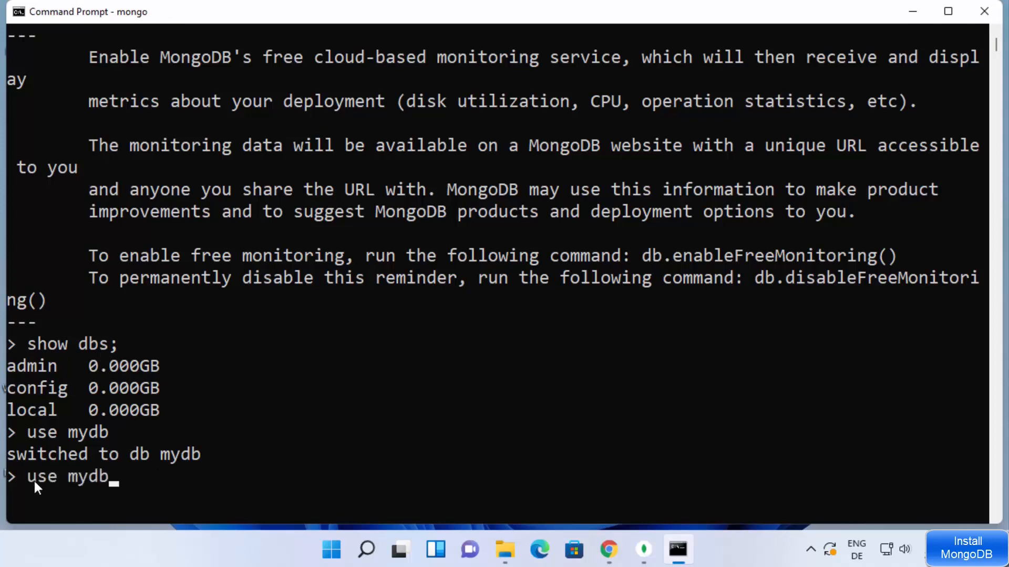
pyautogui.press('Up')
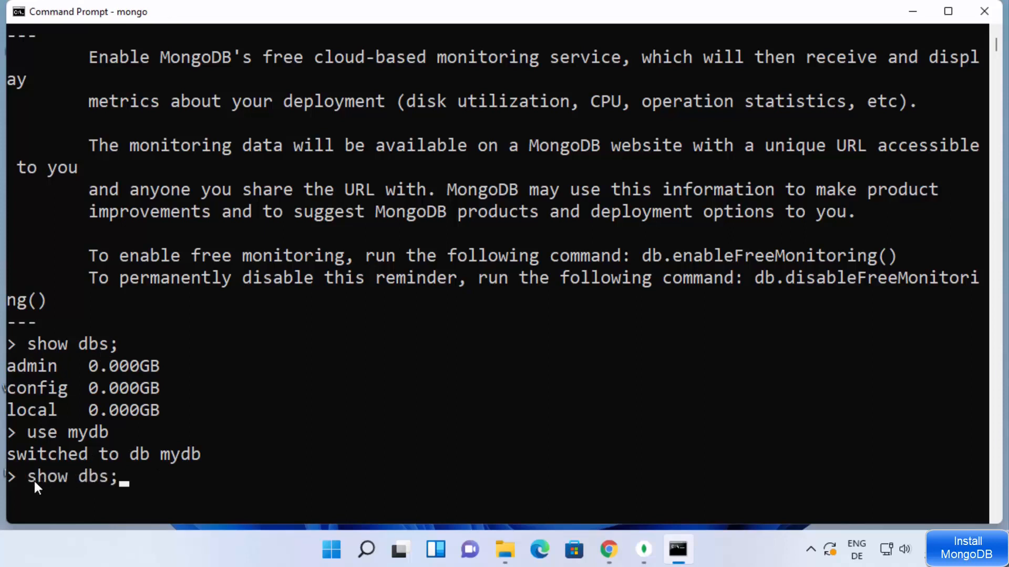
pyautogui.press('Return')
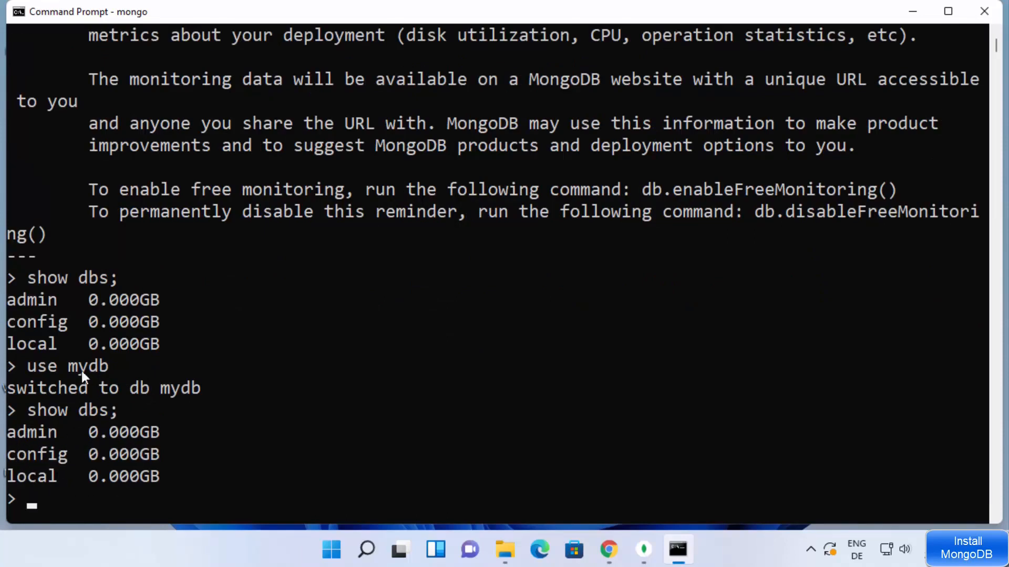
pyautogui.moveTo(68, 363); pyautogui.dragTo(106, 365)
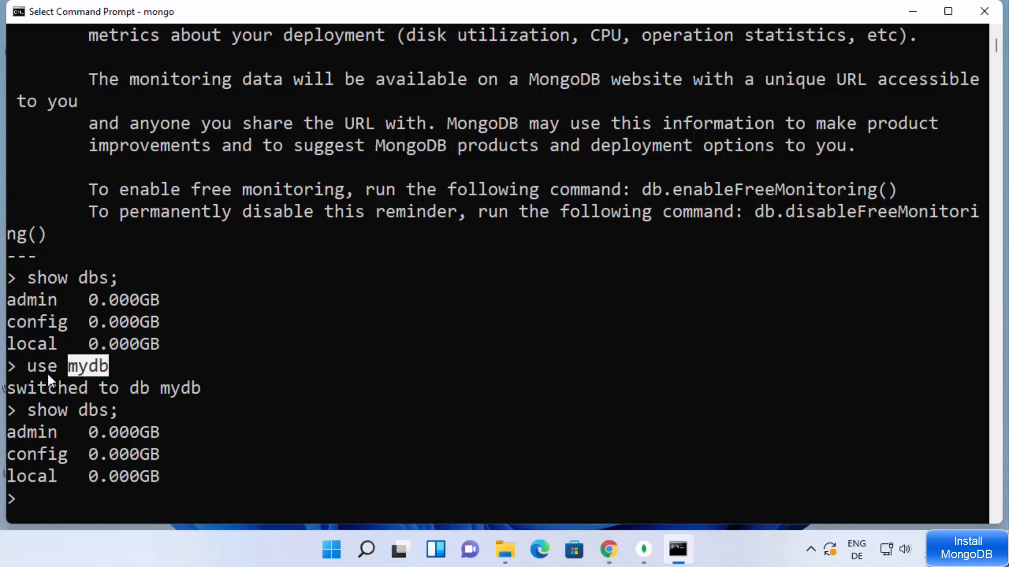
pyautogui.moveTo(32, 368); pyautogui.dragTo(103, 370)
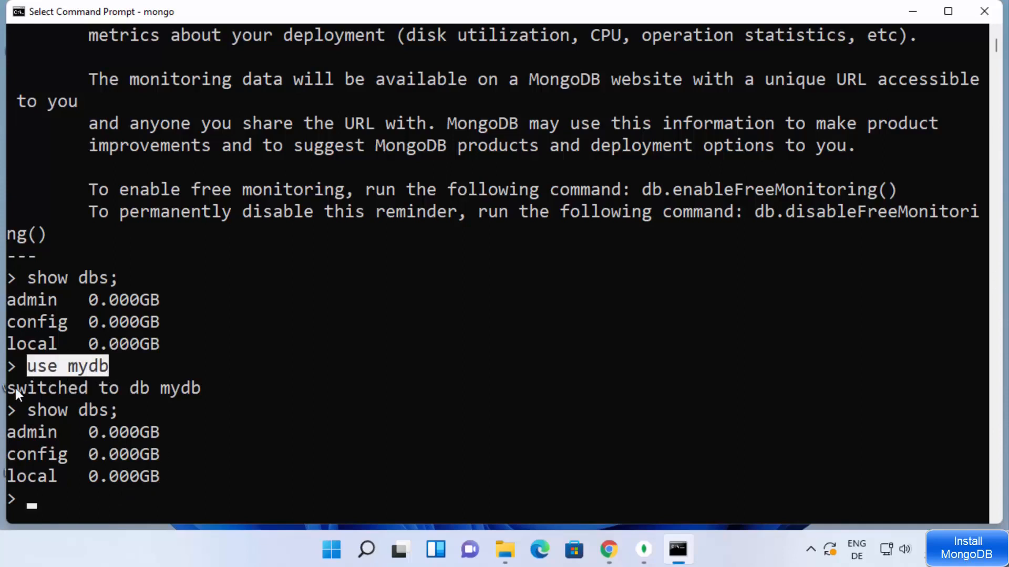
pyautogui.moveTo(15, 389); pyautogui.dragTo(200, 390)
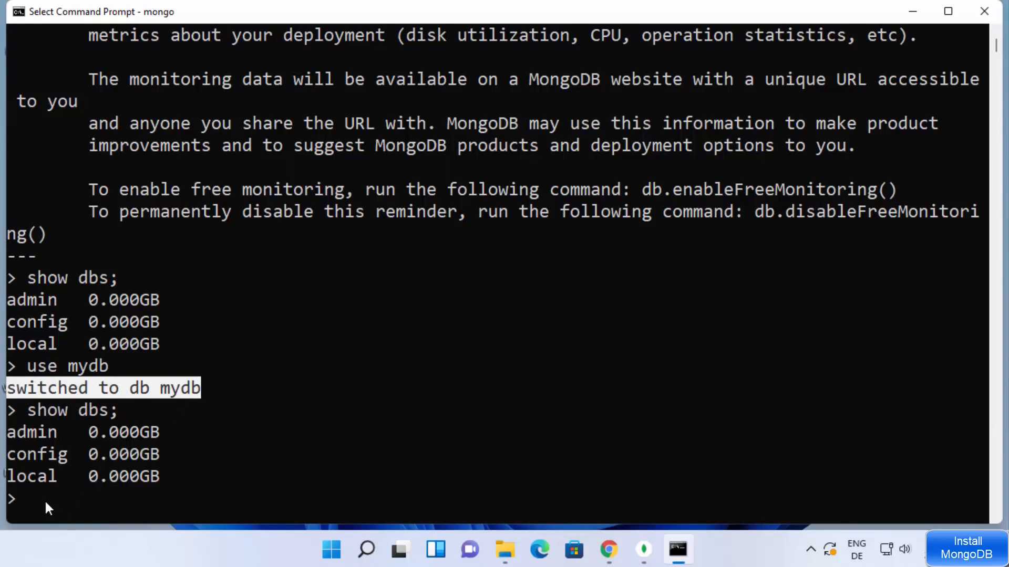
# Step: Begin an insert command for the books collection containing a document with a "name" key: db.books.insert({"name"})
pyautogui.click(30, 496)
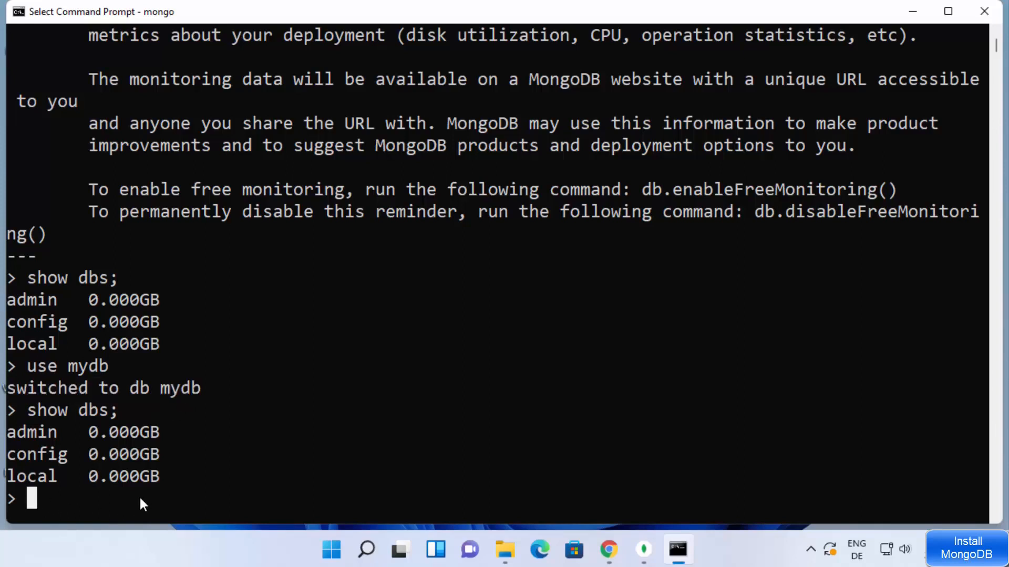
pyautogui.write('db')
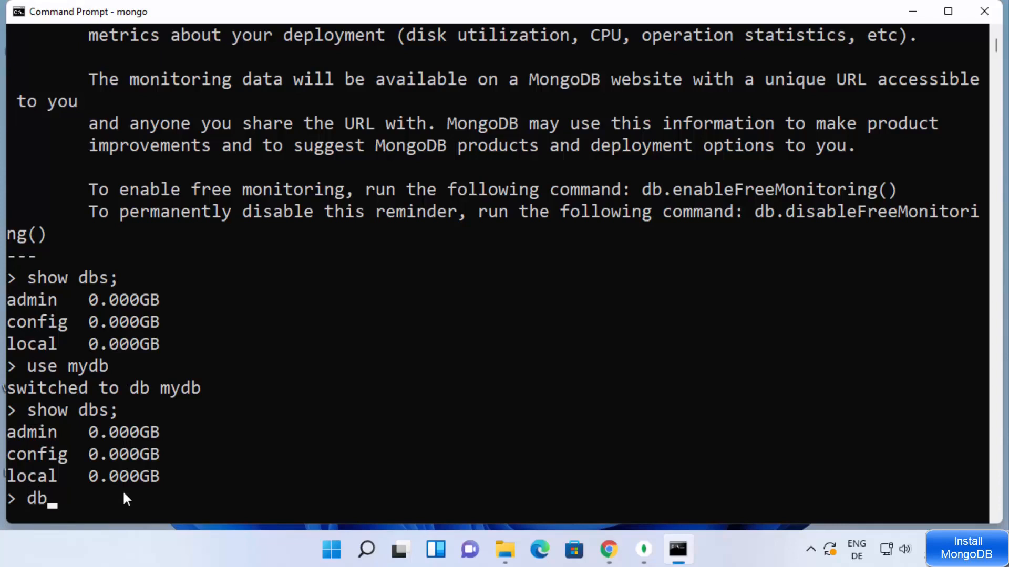
pyautogui.click(156, 386)
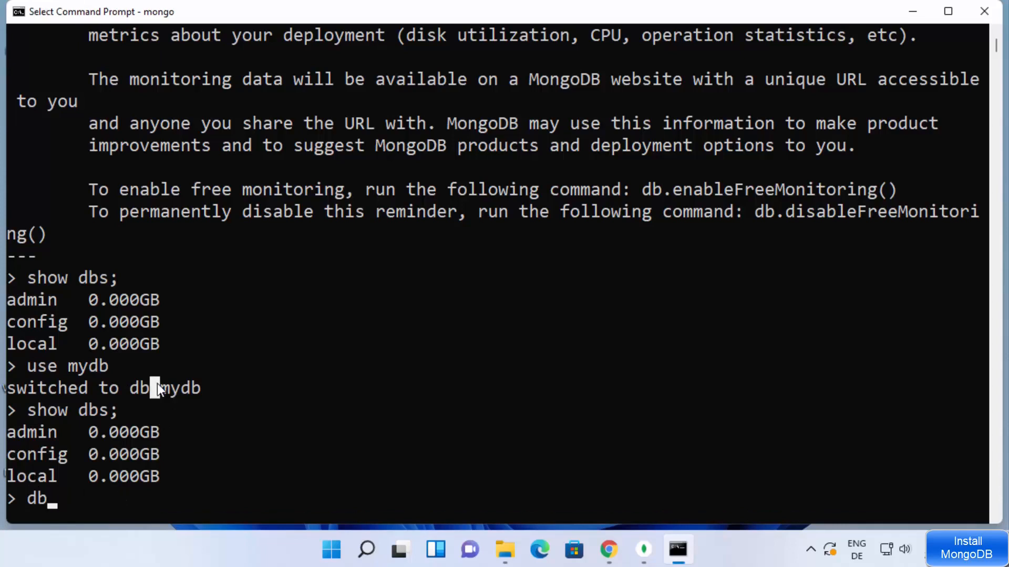
pyautogui.moveTo(157, 386); pyautogui.dragTo(199, 386)
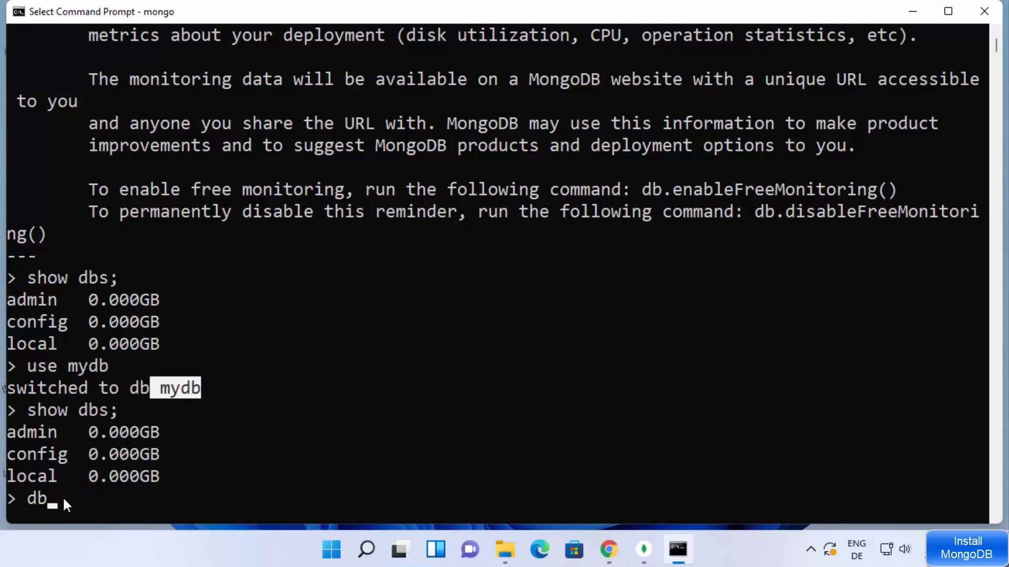
pyautogui.write('.')
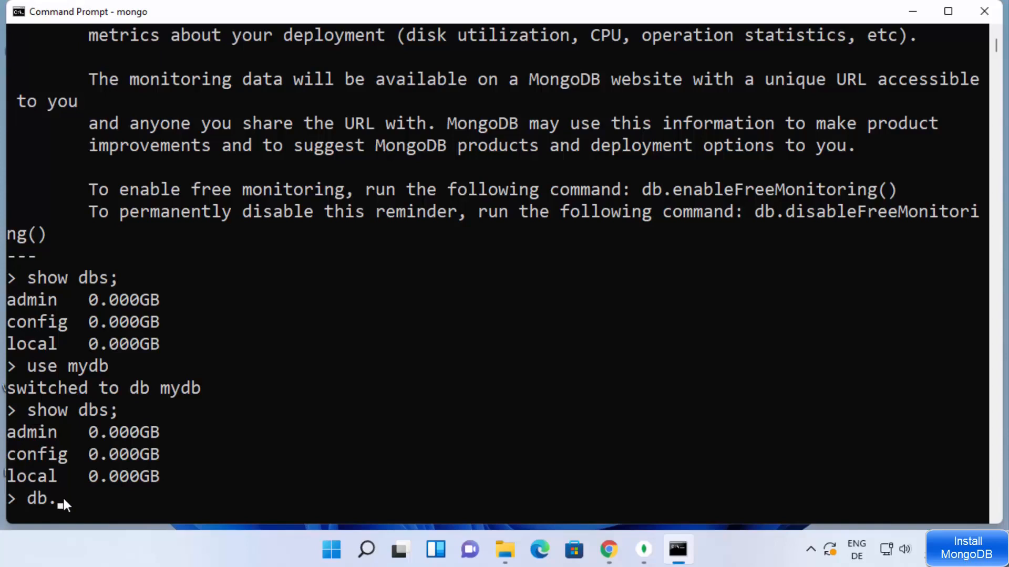
pyautogui.write('books.inser')
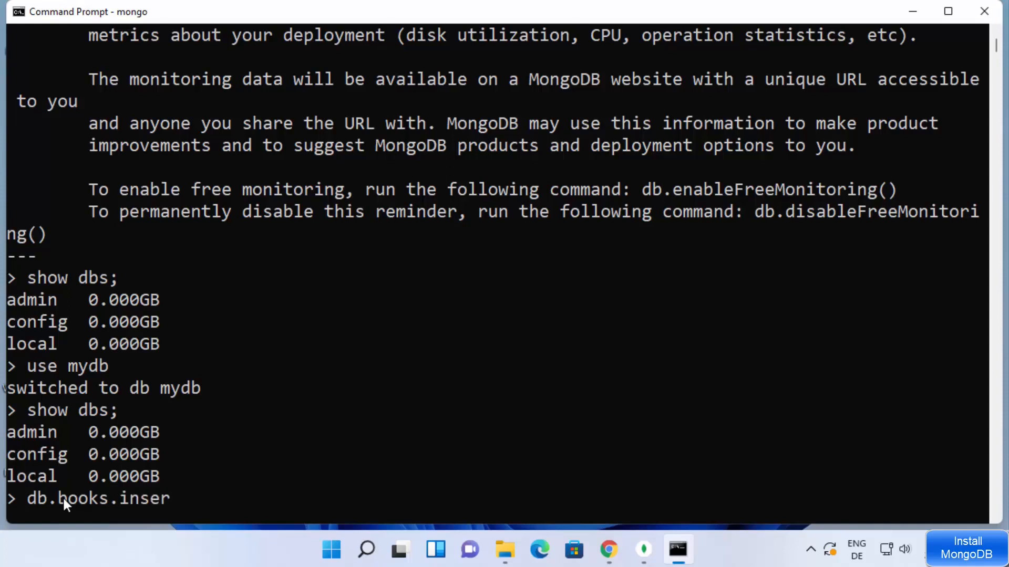
pyautogui.write('t()')
pyautogui.press('Left')
pyautogui.write('{}')
pyautogui.press('Left')
pyautogui.write('""')
pyautogui.press('Left')
pyautogui.write('na')
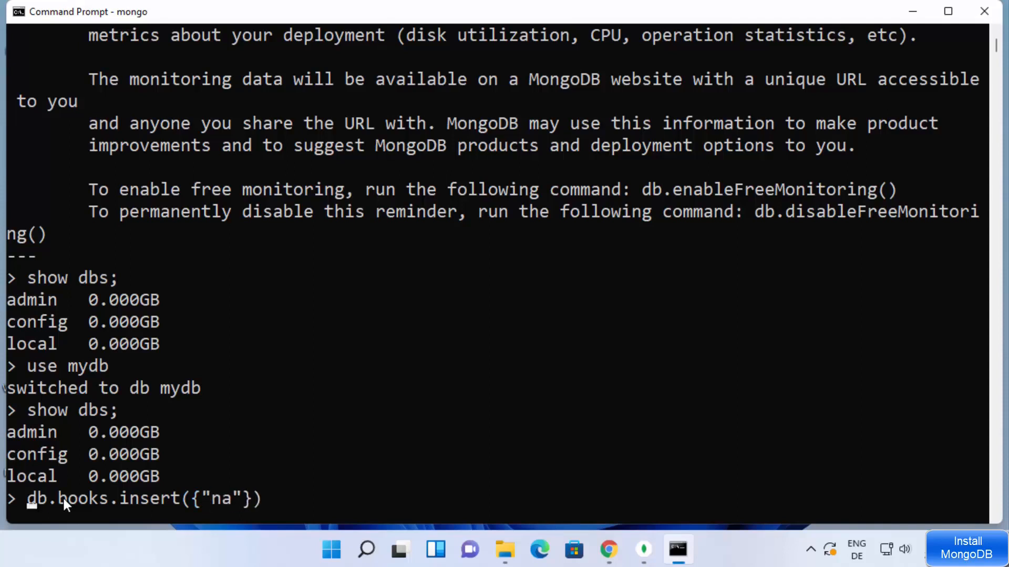
pyautogui.write('me')
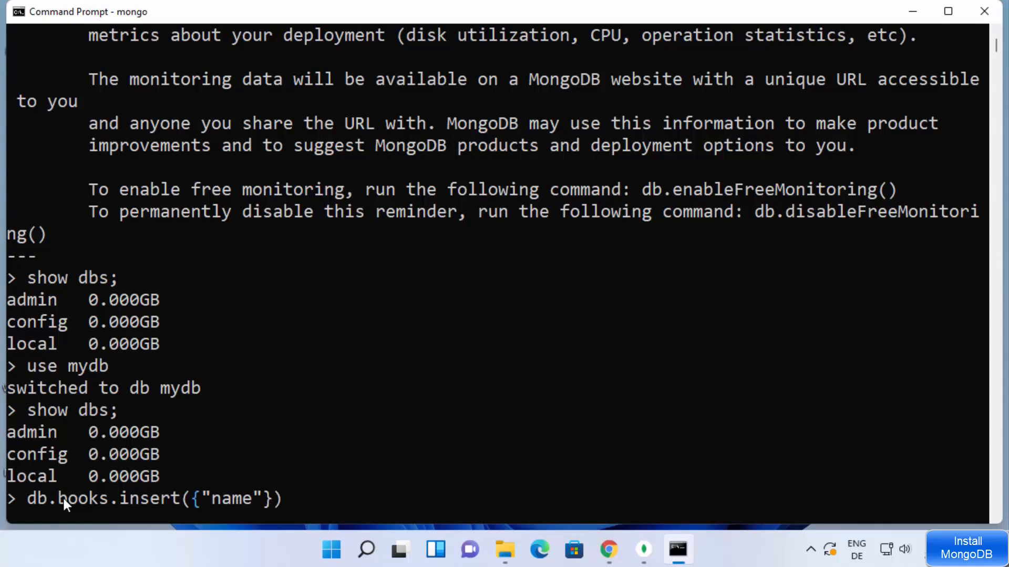
# Step: Give the name key the value "my mongodb book", end the insert command with a semicolon and run it
pyautogui.press('Right')
pyautogui.write(':""')
pyautogui.press('Left')
pyautogui.write('my mong')
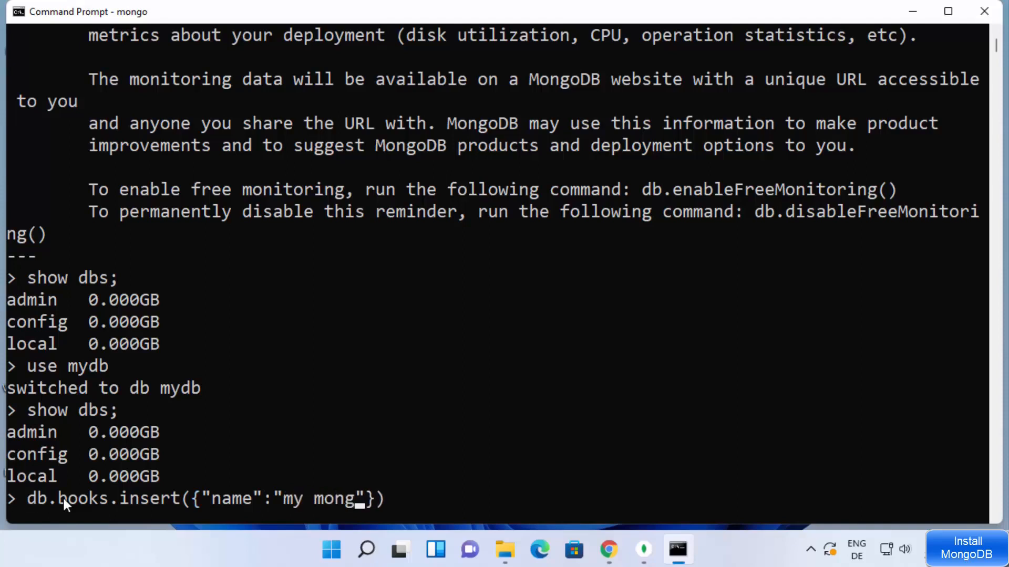
pyautogui.write('odb boo')
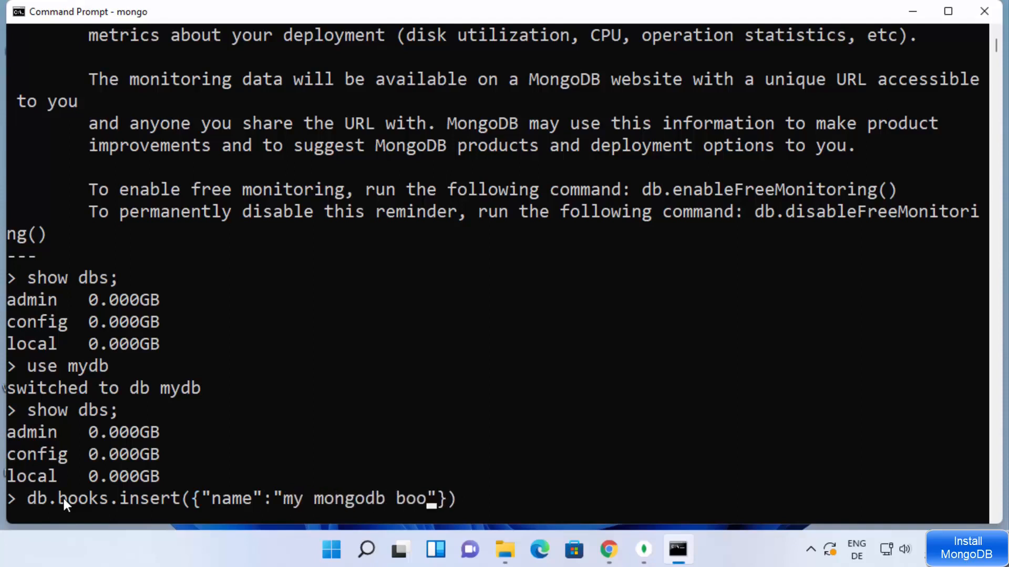
pyautogui.write('k')
pyautogui.press('End')
pyautogui.write(';')
pyautogui.press('Return')
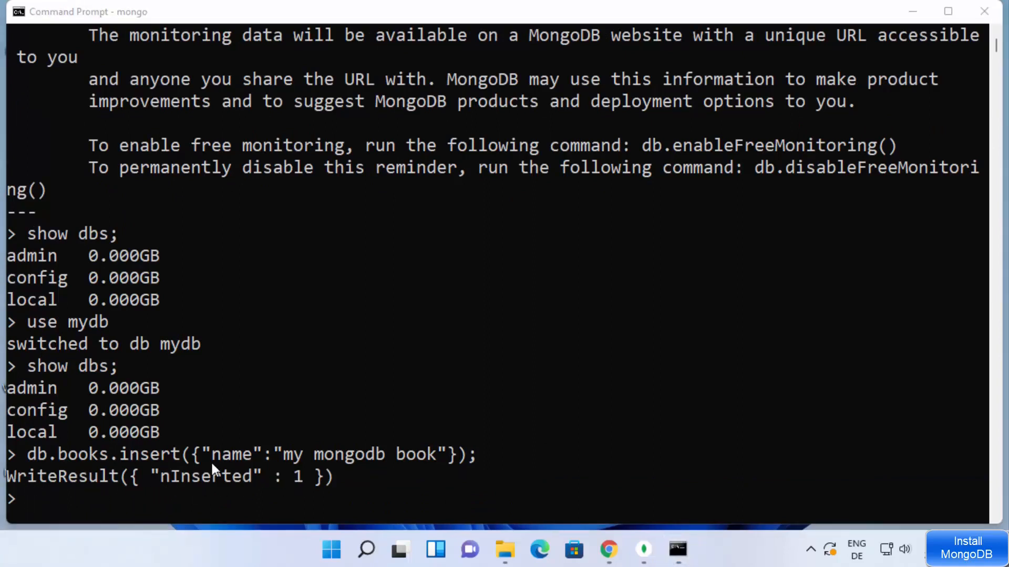
# Step: List the databases once more with "show dbs;" and check the output for the mydb entry
pyautogui.click(192, 455)
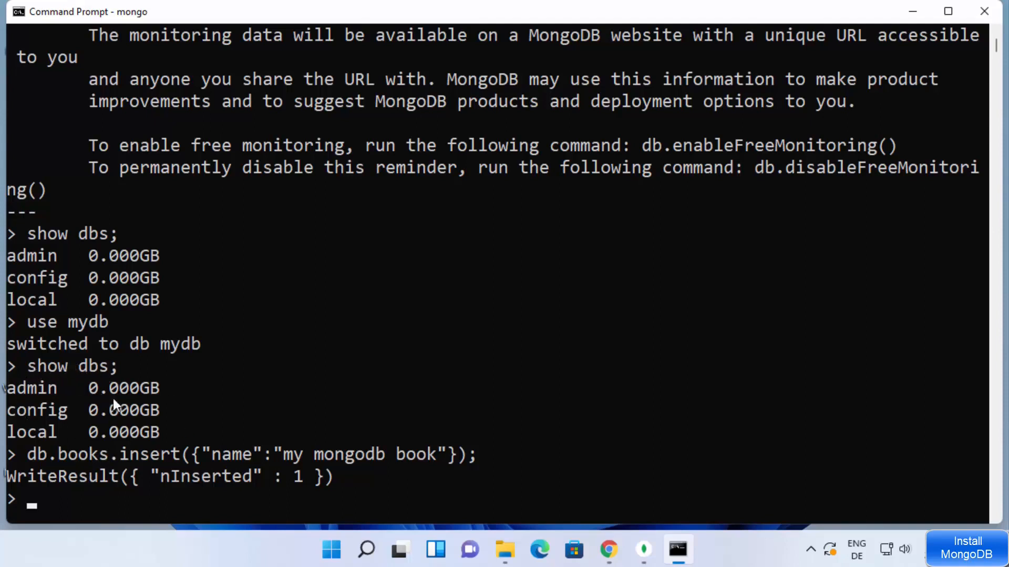
pyautogui.click(44, 499)
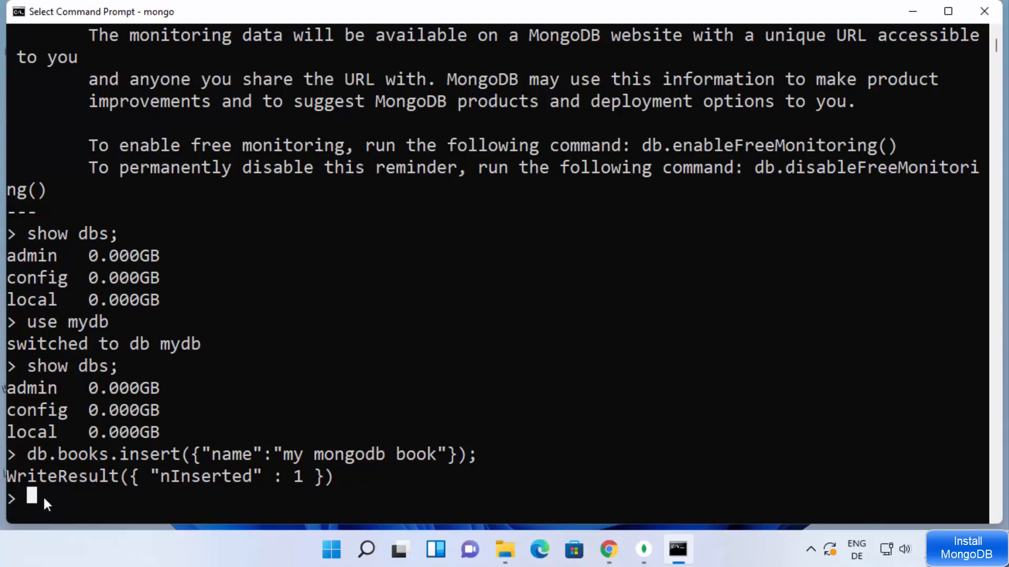
pyautogui.press('Up')
pyautogui.press('Up')
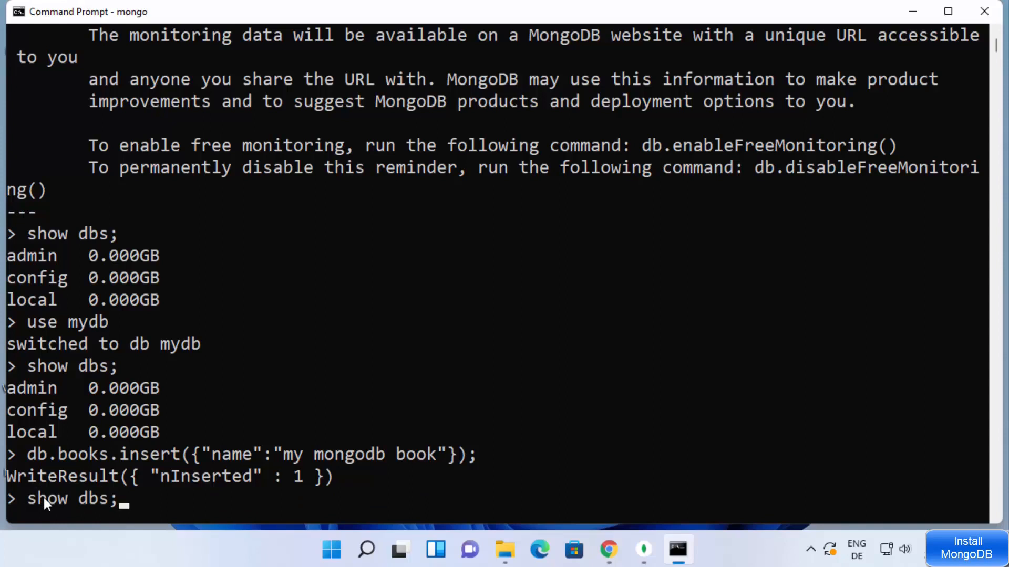
pyautogui.press('Return')
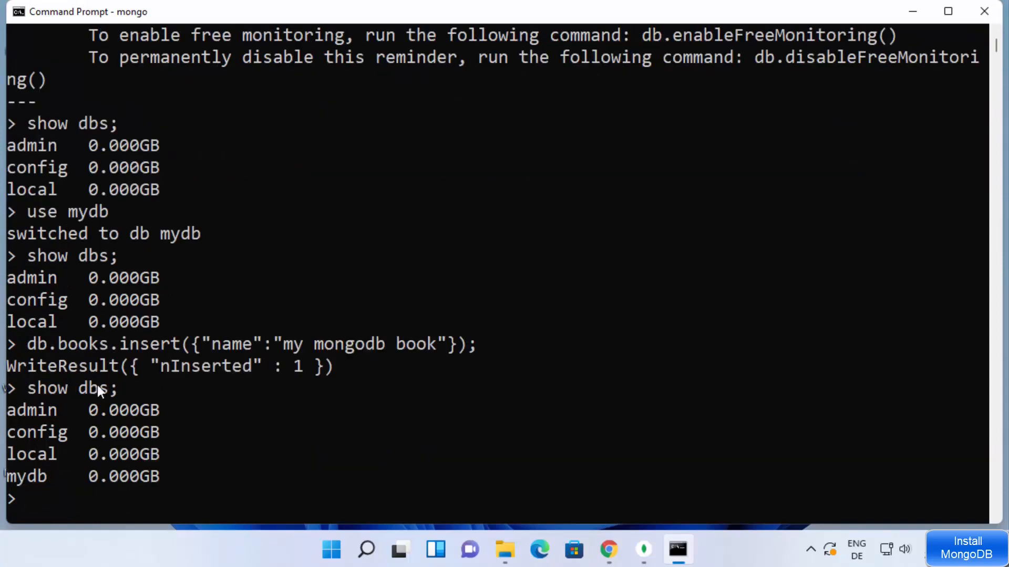
pyautogui.moveTo(11, 477); pyautogui.dragTo(160, 475)
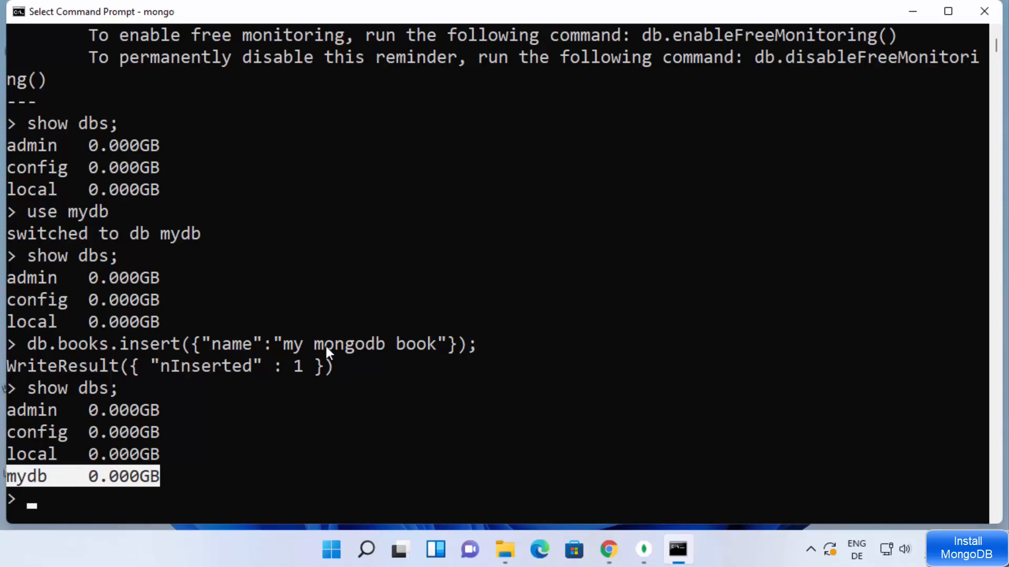
# Step: List the current database's collections with "show collections;" and compare the output with the collection name in the insert command
pyautogui.click(39, 500)
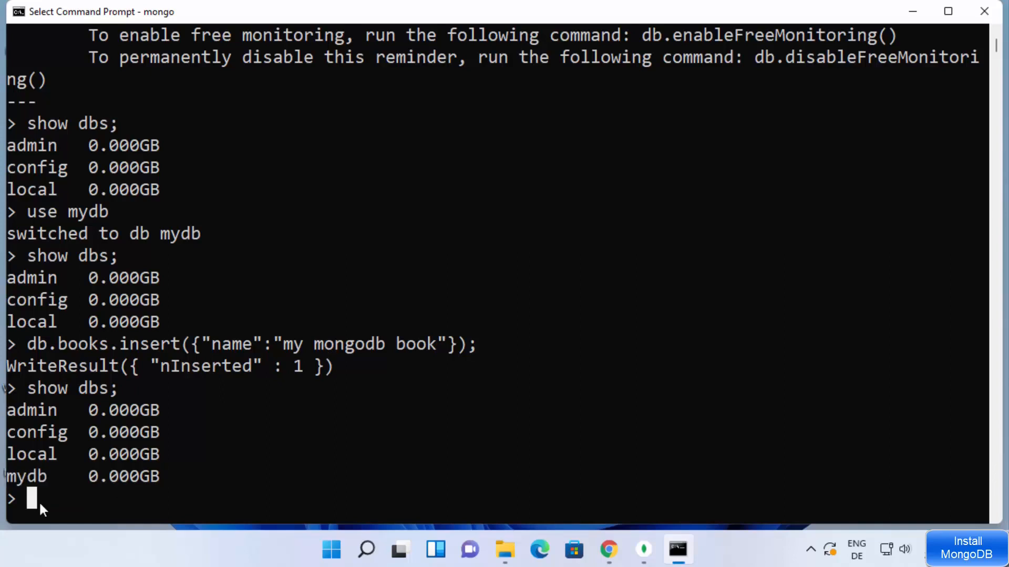
pyautogui.write('show')
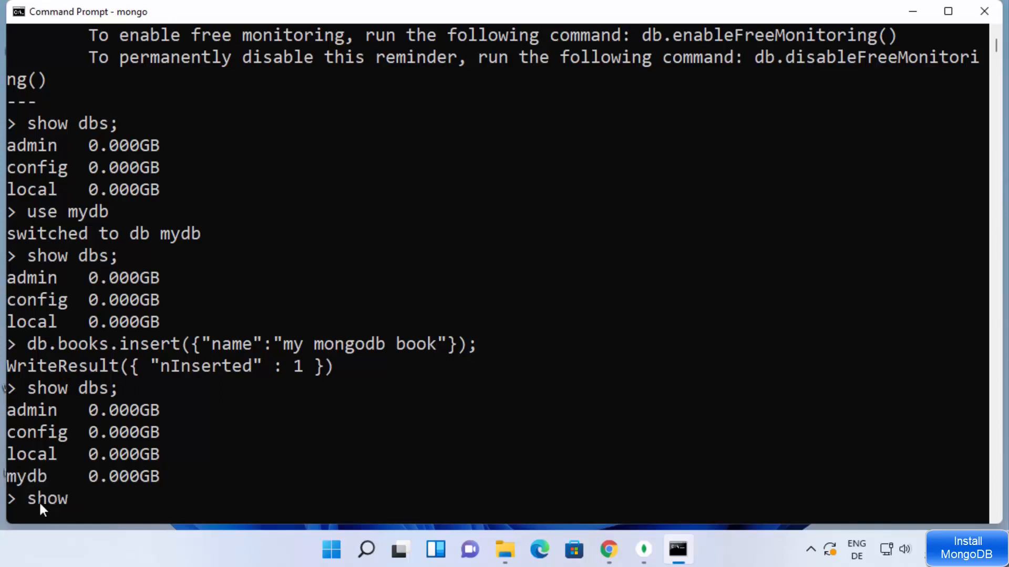
pyautogui.write(' collections;')
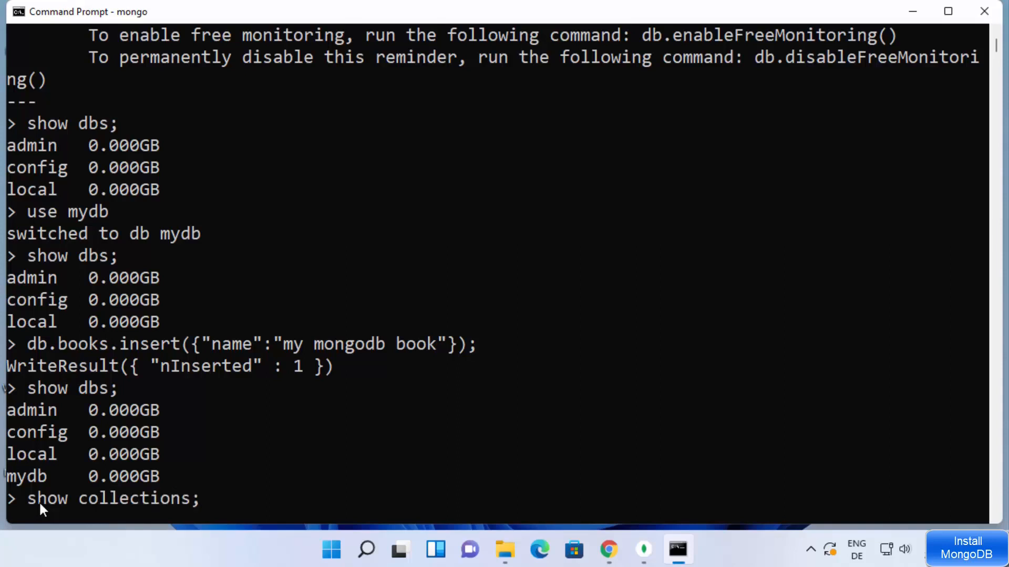
pyautogui.press('Return')
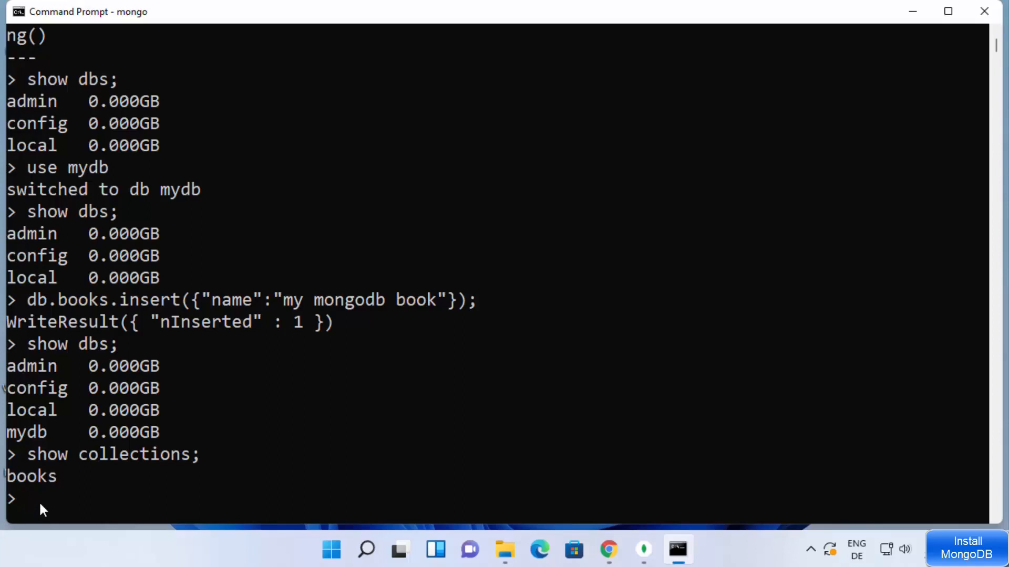
pyautogui.click(59, 298)
pyautogui.moveTo(58, 298); pyautogui.dragTo(102, 301)
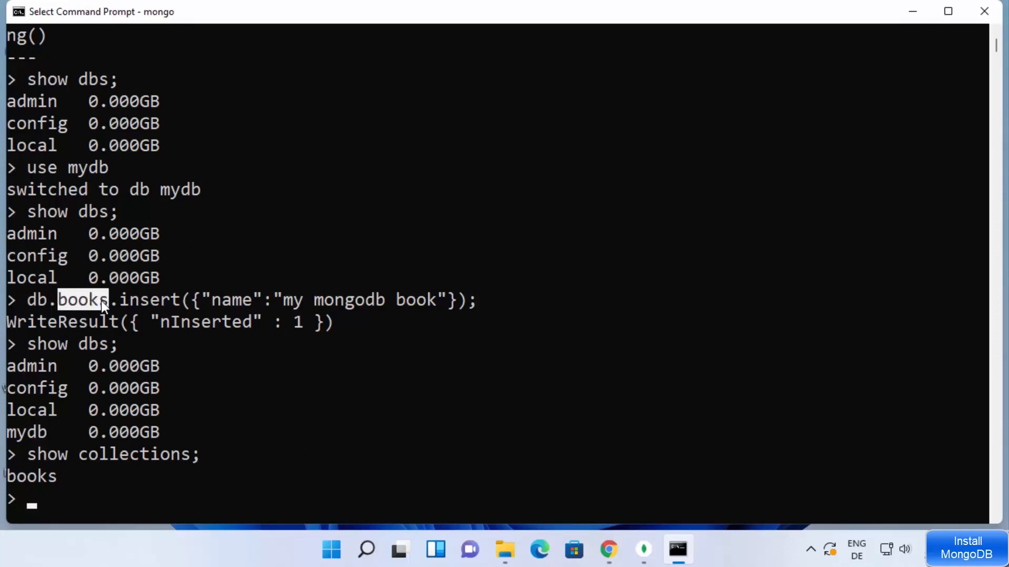
pyautogui.moveTo(8, 475); pyautogui.dragTo(51, 476)
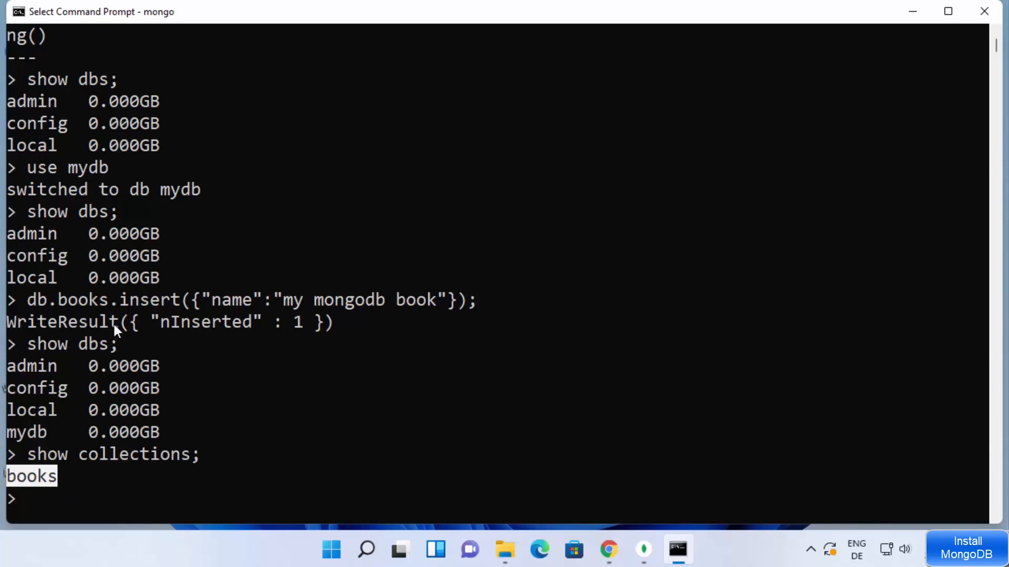
# Step: Query all documents in the books collection with "db.books.find();"
pyautogui.click(51, 502)
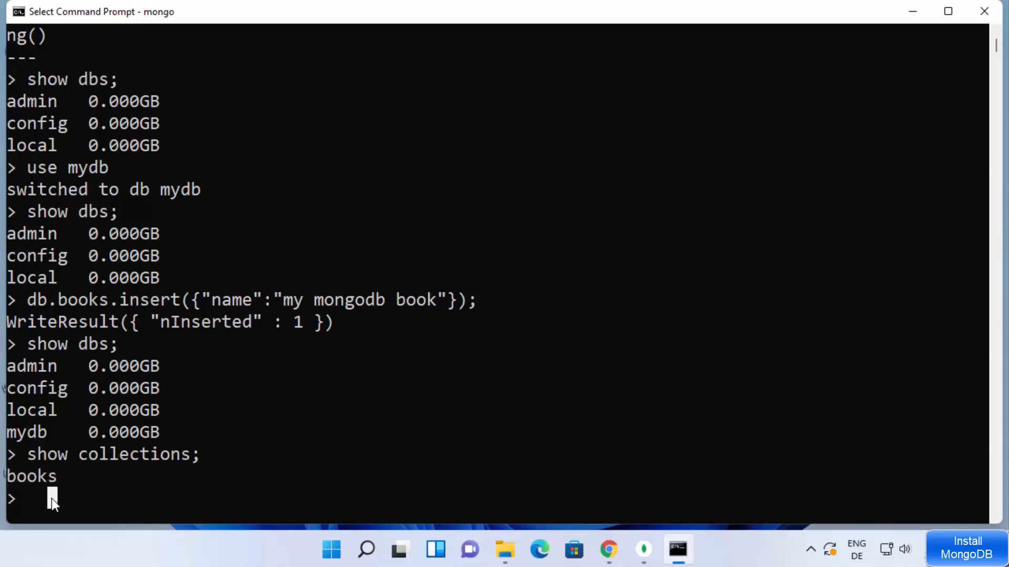
pyautogui.write('d')
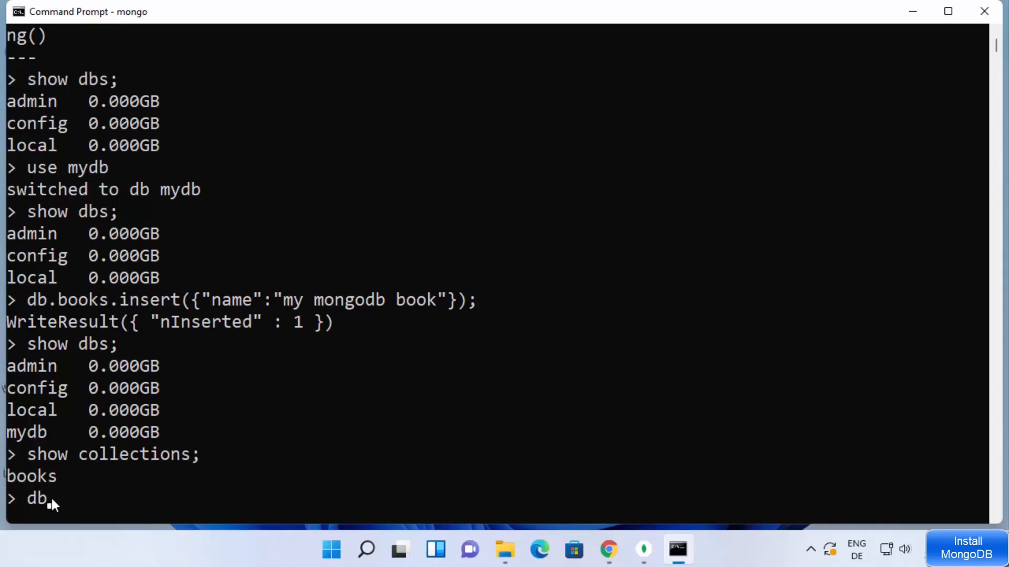
pyautogui.write('b.')
pyautogui.moveTo(166, 193); pyautogui.dragTo(193, 190)
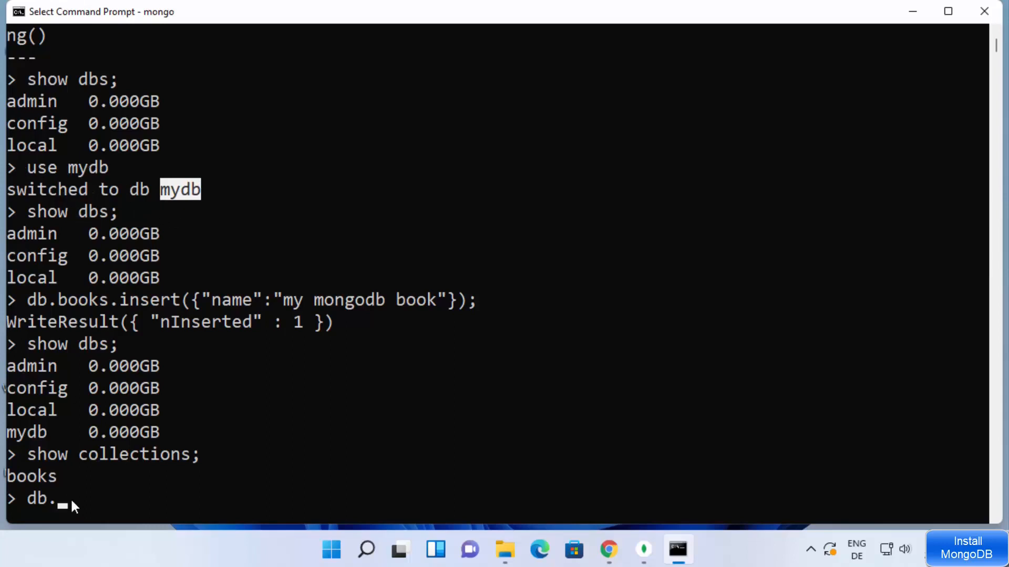
pyautogui.write('bo')
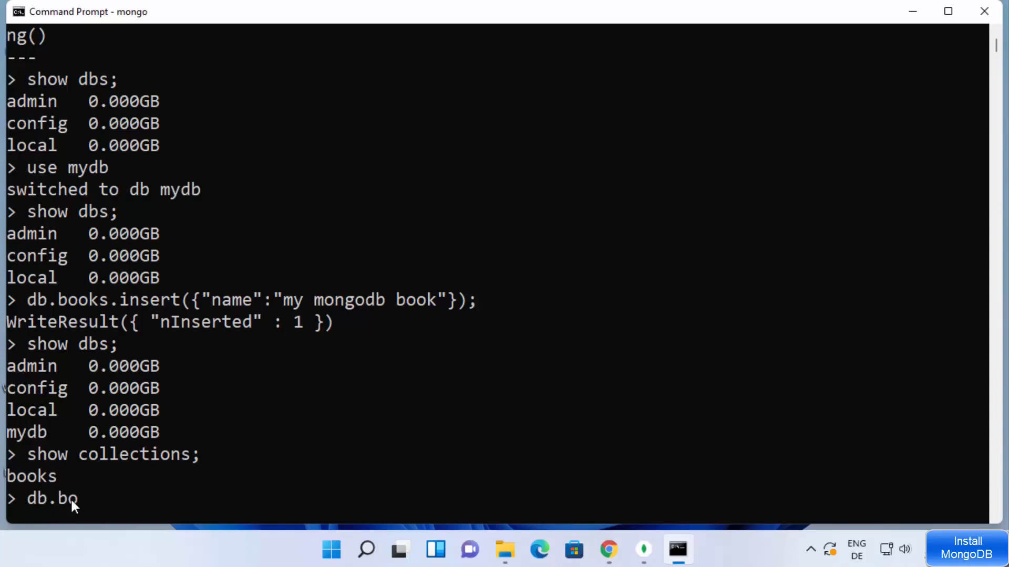
pyautogui.write('oks.find();')
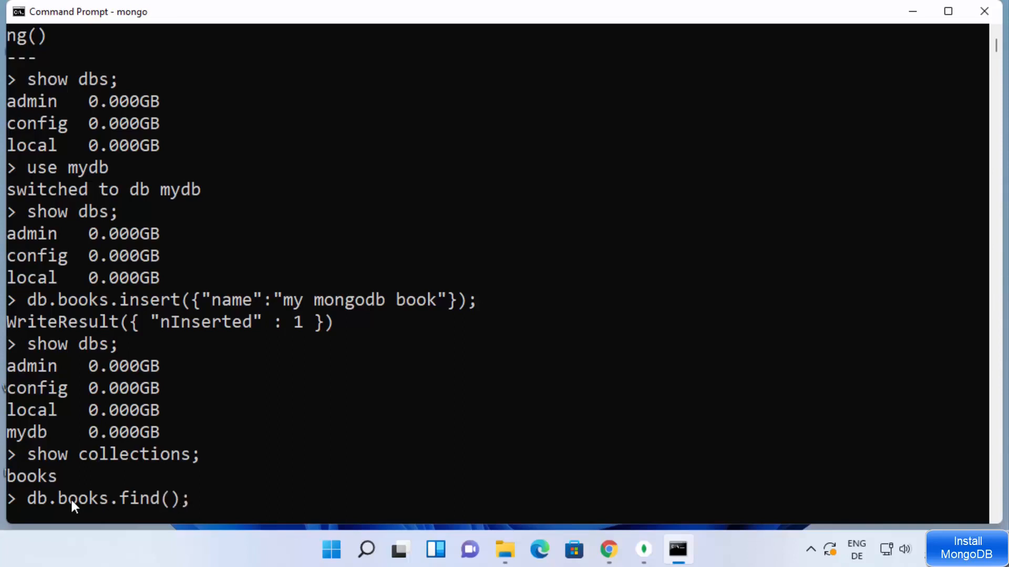
pyautogui.press('Return')
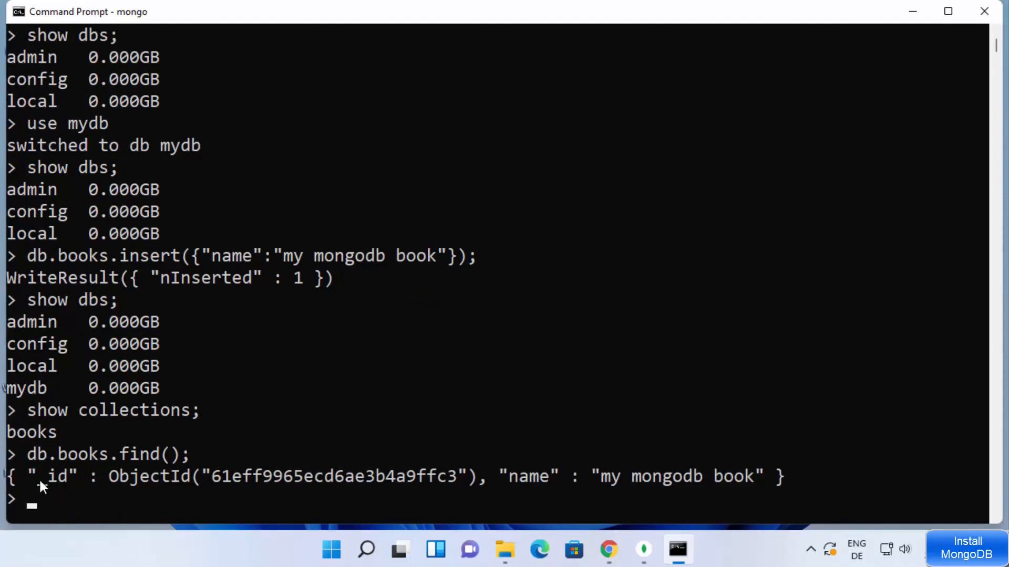
# Step: Examine the find command's output, comparing the collection name, the returned document and its _id field
pyautogui.moveTo(65, 456); pyautogui.dragTo(105, 455)
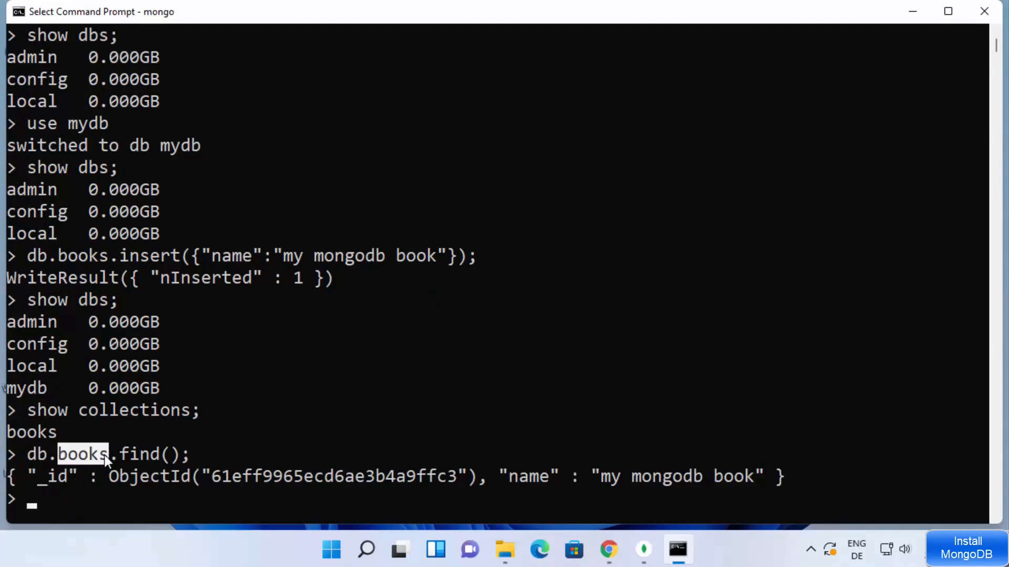
pyautogui.moveTo(814, 477); pyautogui.dragTo(13, 477)
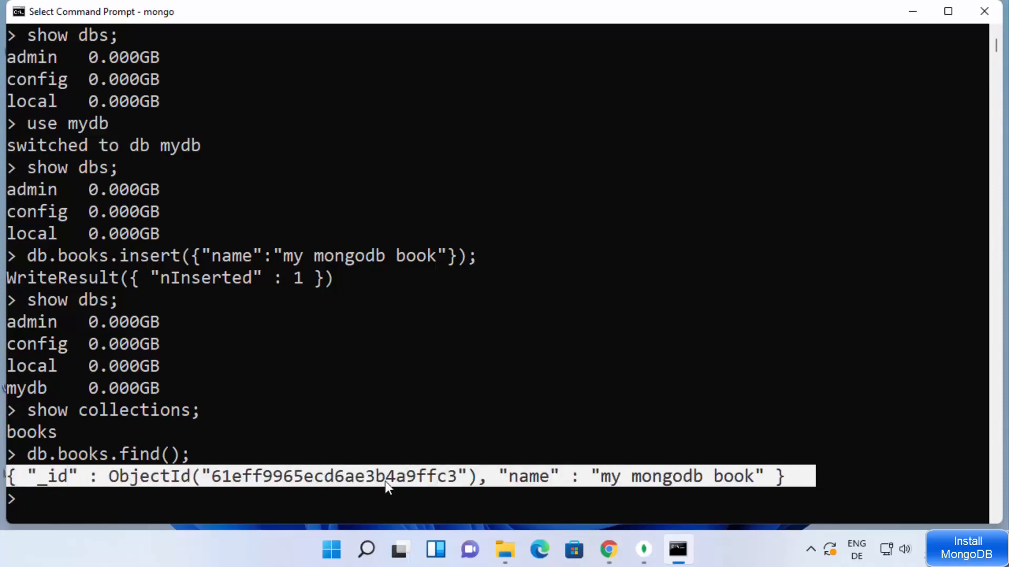
pyautogui.click(112, 483)
pyautogui.click(31, 475)
pyautogui.moveTo(30, 473); pyautogui.dragTo(477, 477)
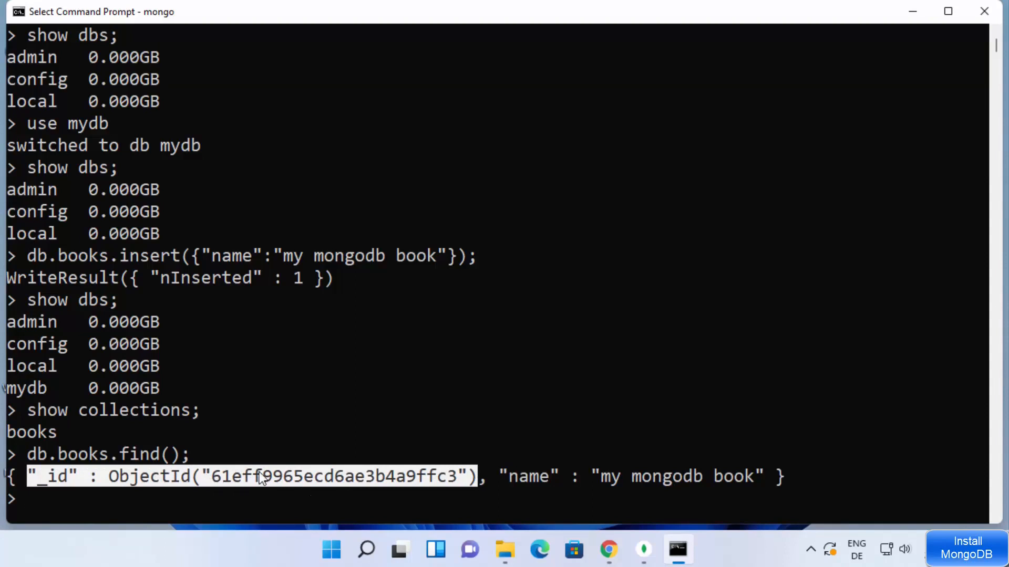
pyautogui.click(525, 464)
pyautogui.scroll(-1, 239, 471)
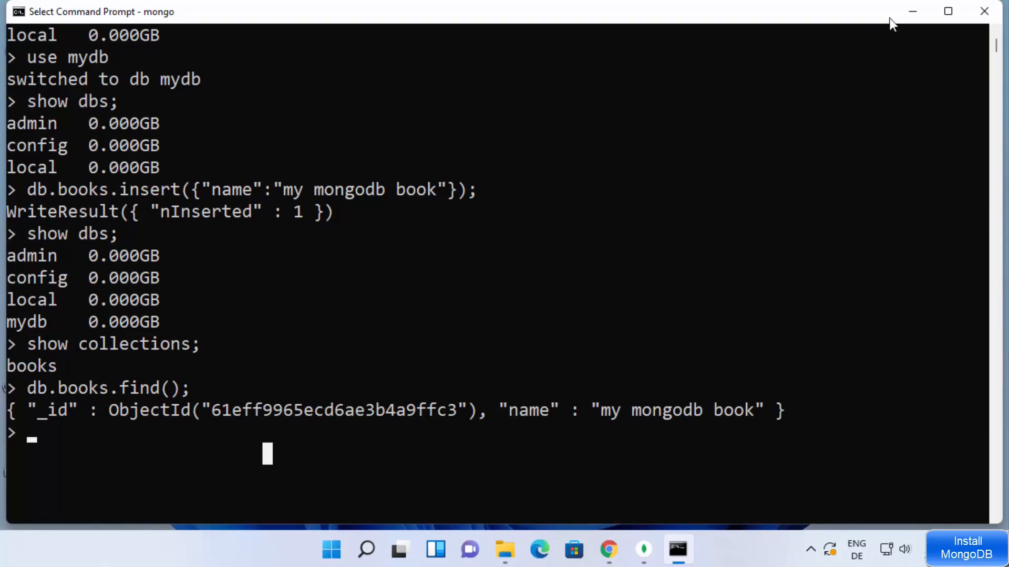
# Step: Switch to MongoDB Compass and go through the welcome tour up to its Query History page
pyautogui.click(916, 12)
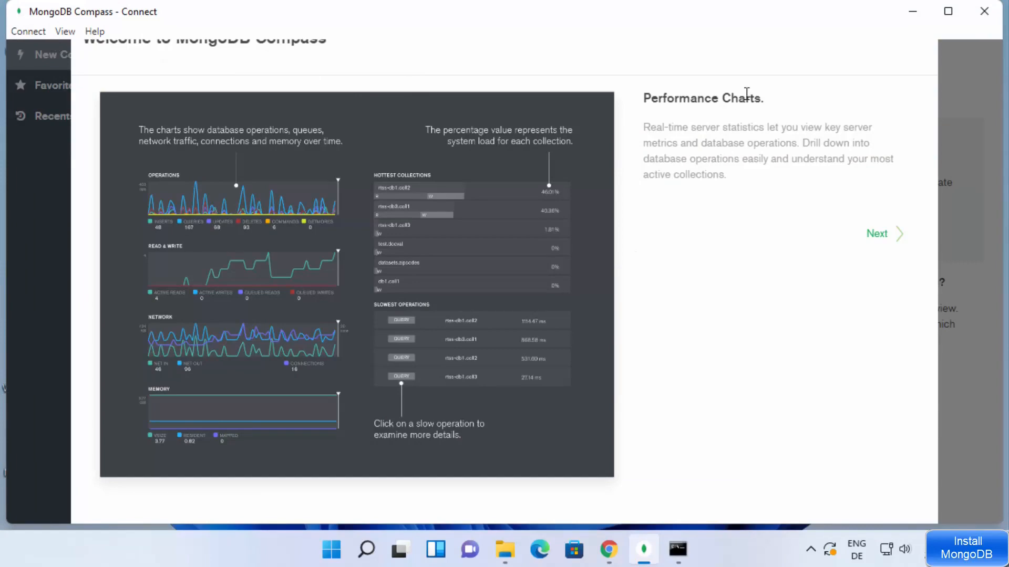
pyautogui.click(912, 13)
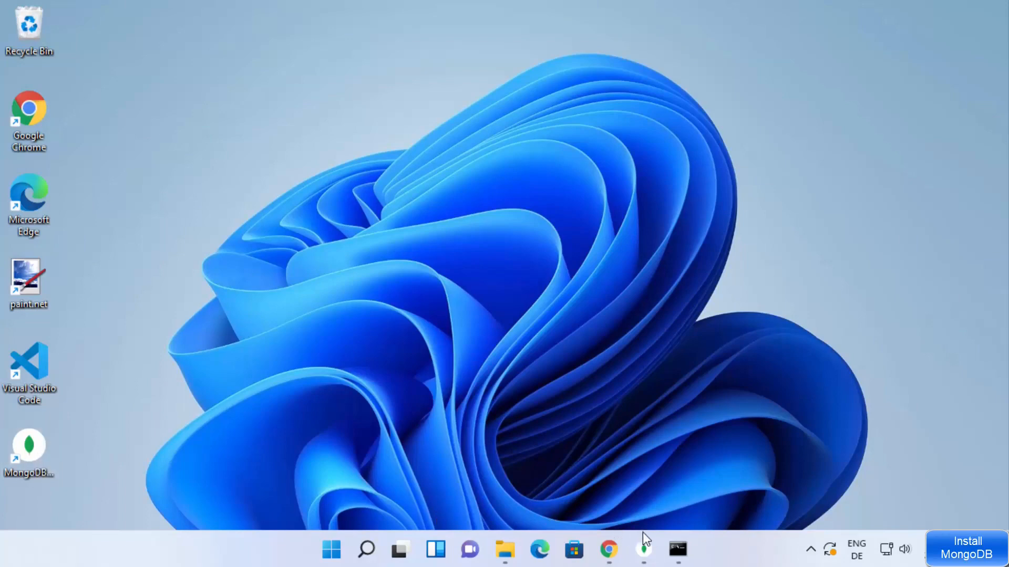
pyautogui.click(645, 549)
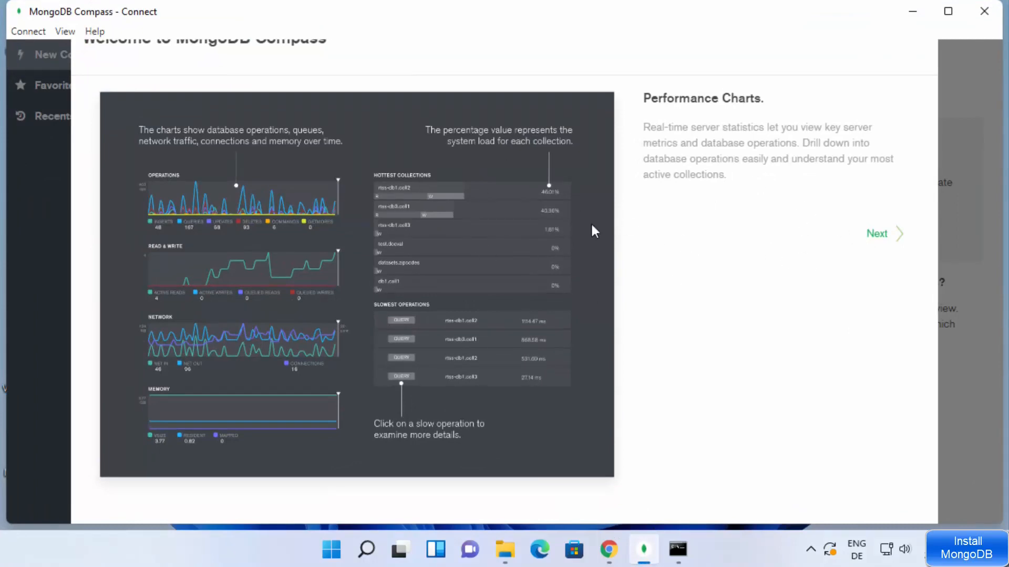
pyautogui.click(882, 235)
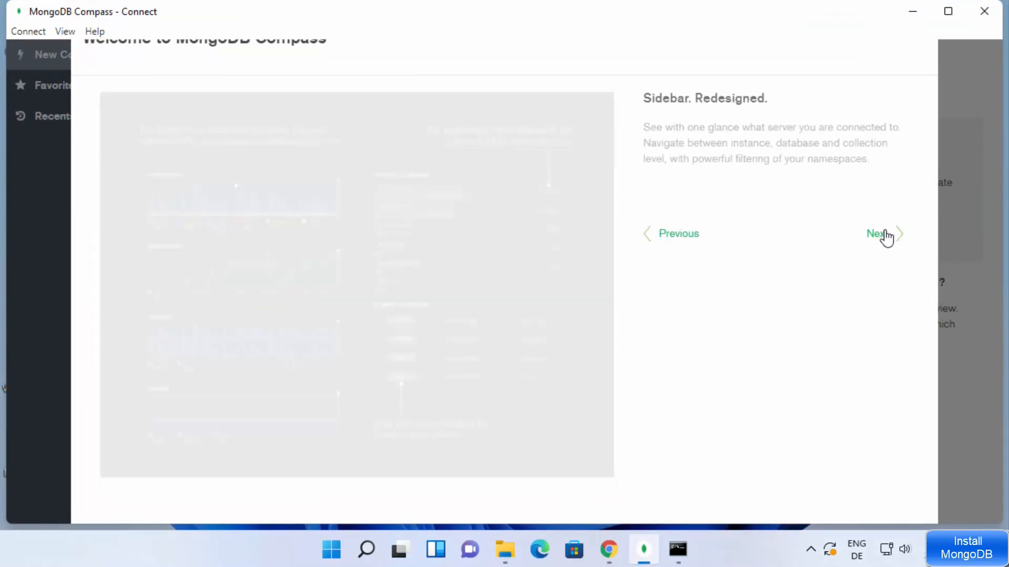
pyautogui.doubleClick(876, 239)
pyautogui.click(876, 239)
pyautogui.click(876, 239)
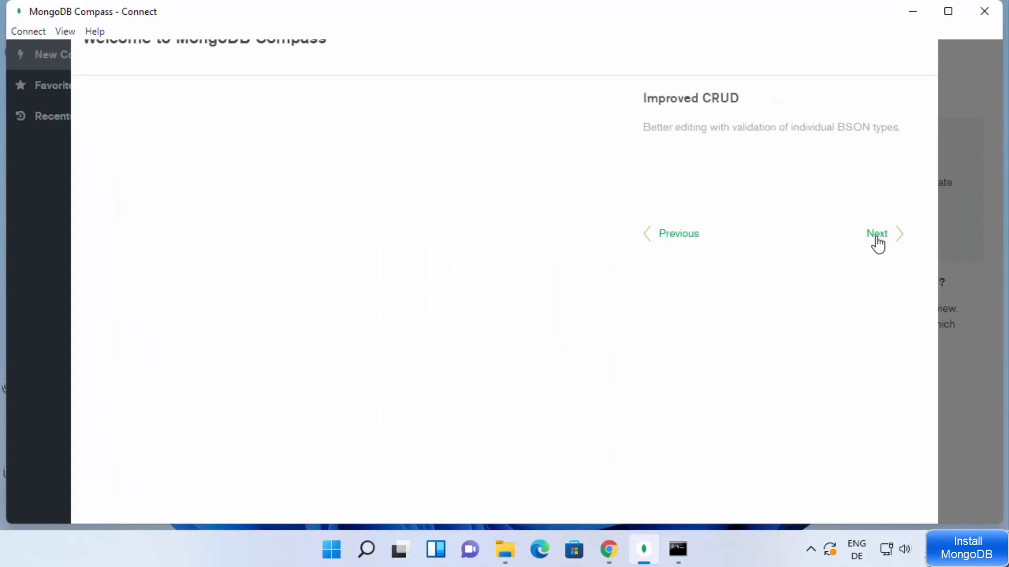
pyautogui.click(876, 239)
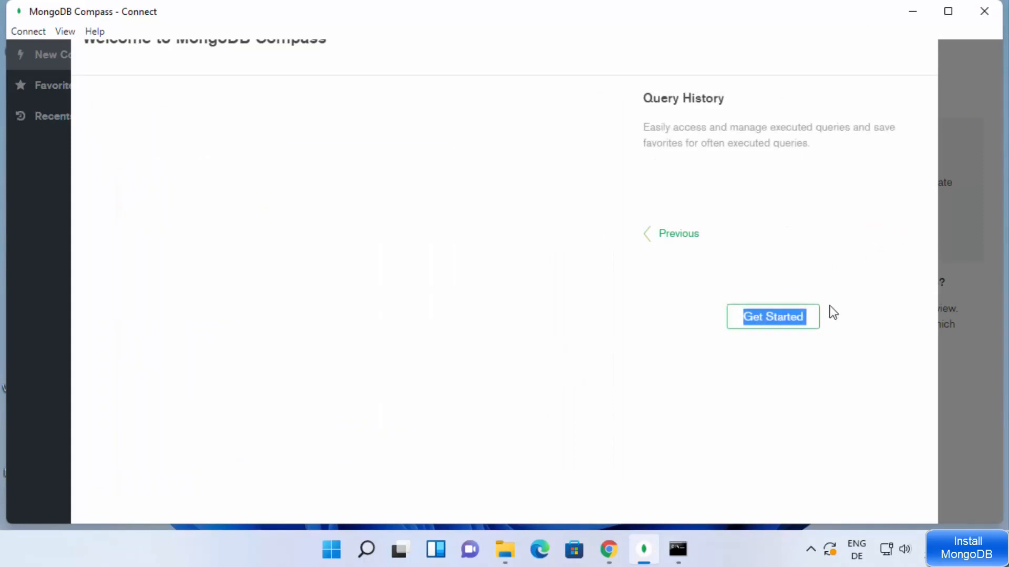
# Step: Finish the welcome tour, keep all privacy settings enabled and start using Compass
pyautogui.click(767, 319)
pyautogui.scroll(-2, 620, 240)
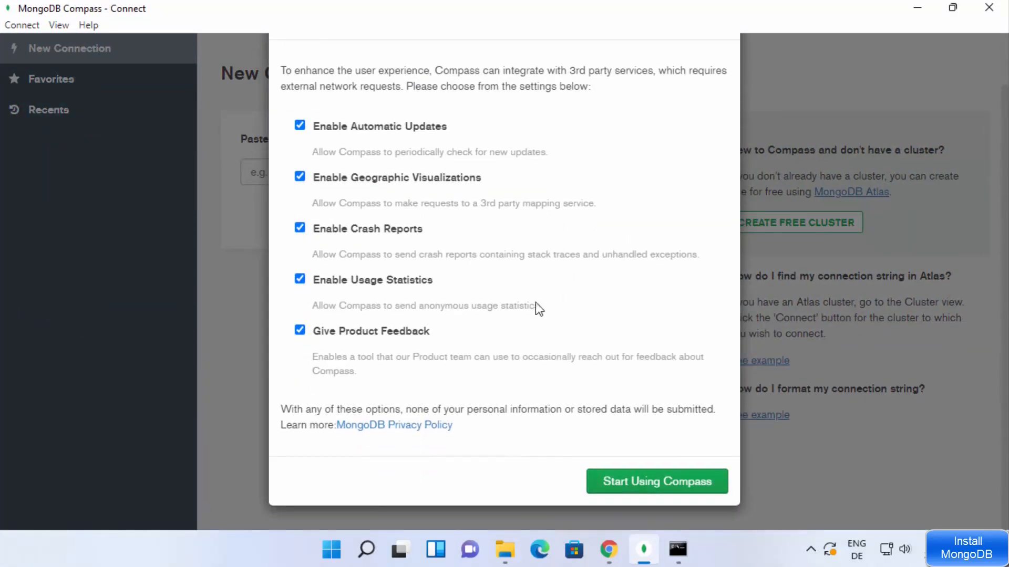
pyautogui.click(636, 488)
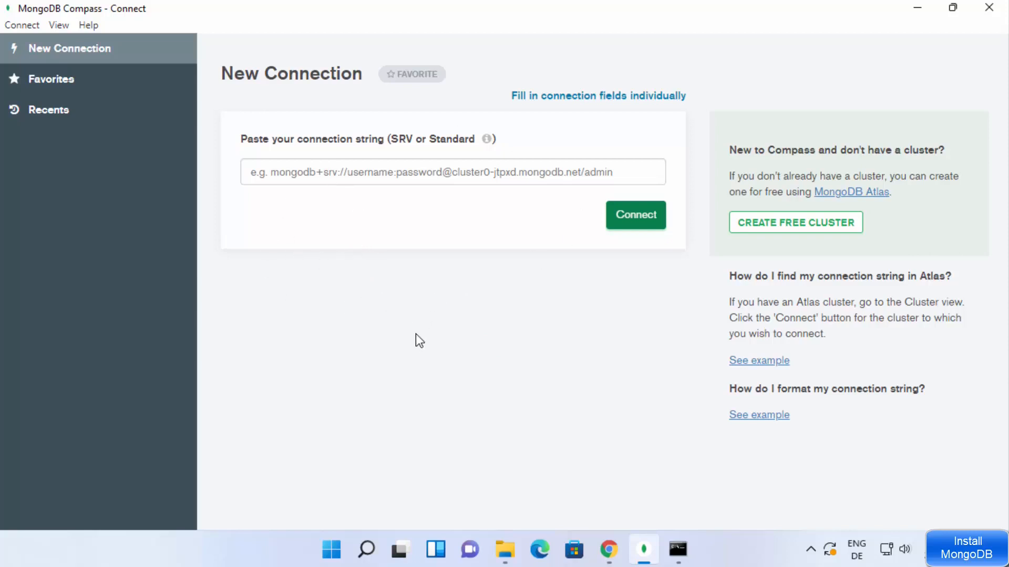
# Step: Open a new connection window in Compass and maximize it
pyautogui.press('alt')
pyautogui.click(23, 24)
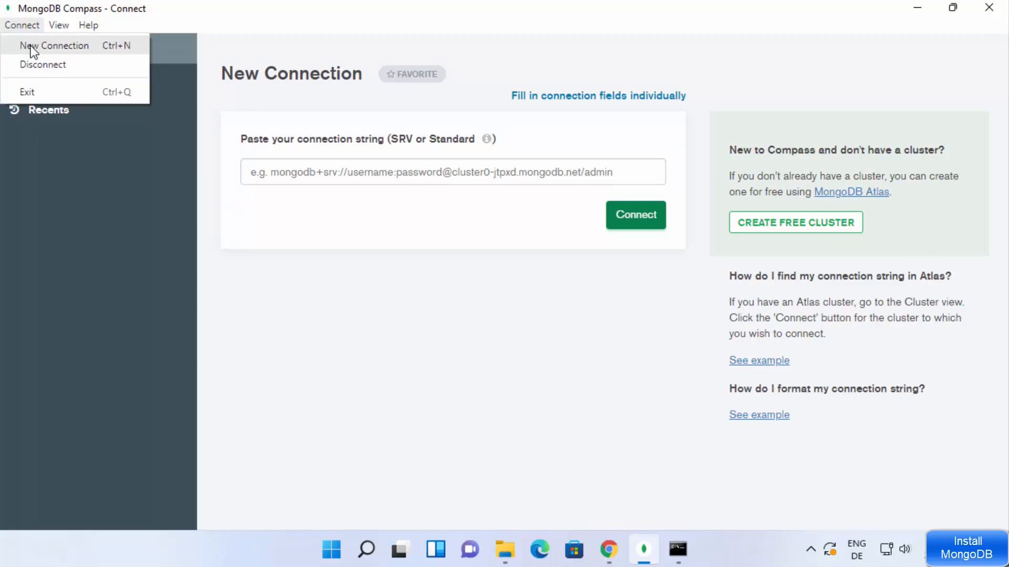
pyautogui.click(33, 47)
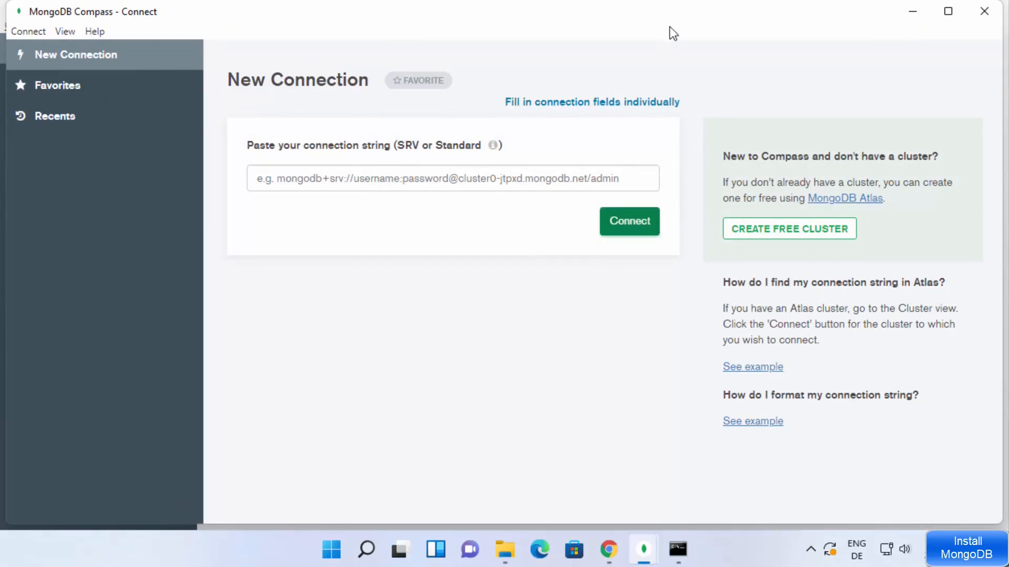
pyautogui.click(947, 11)
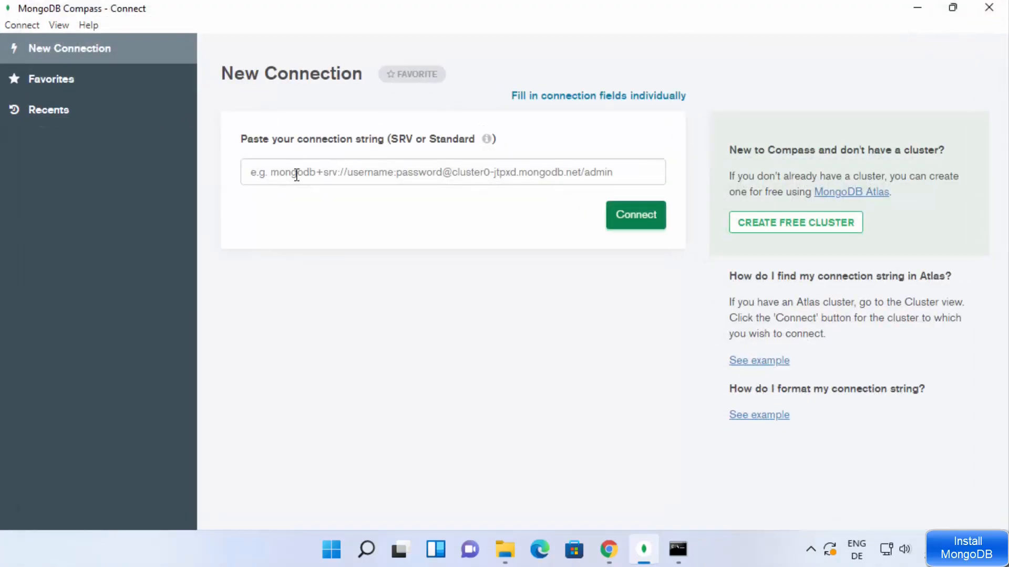
pyautogui.click(354, 178)
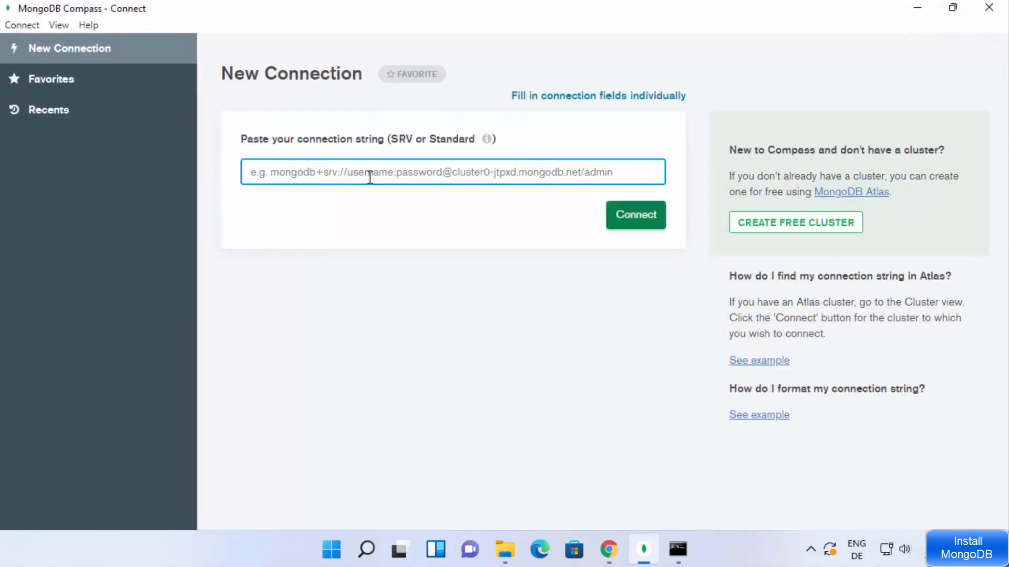
pyautogui.click(576, 343)
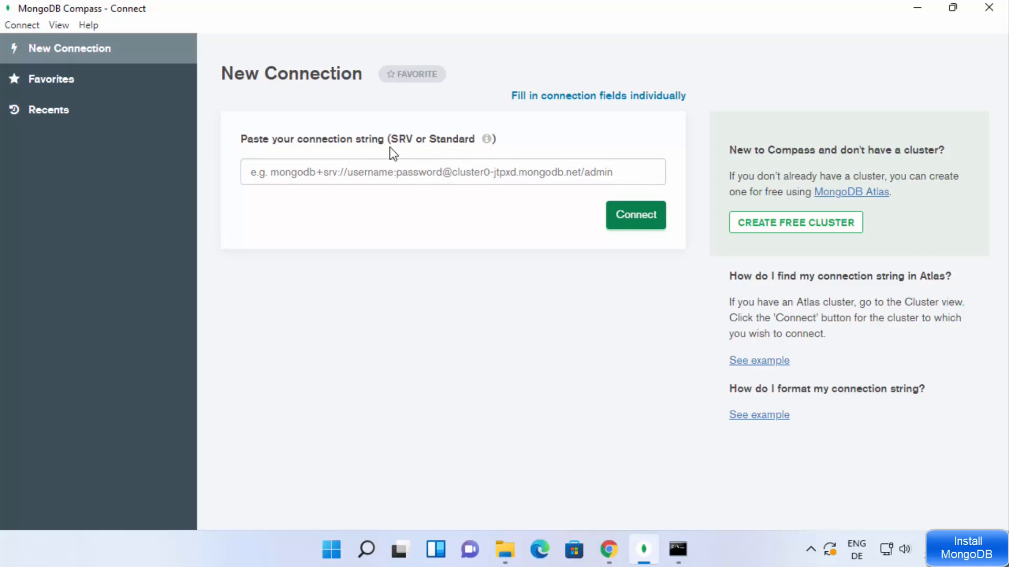
# Step: Open the connection string documentation from the connection form and find the standalone examples under Standard Connection String Format
pyautogui.click(487, 140)
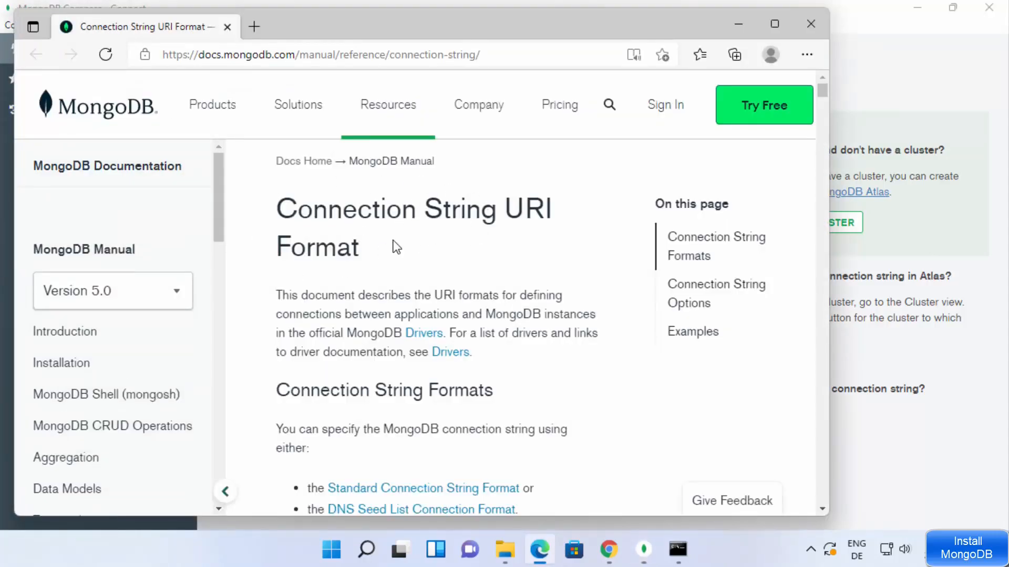
pyautogui.scroll(-6, 430, 244)
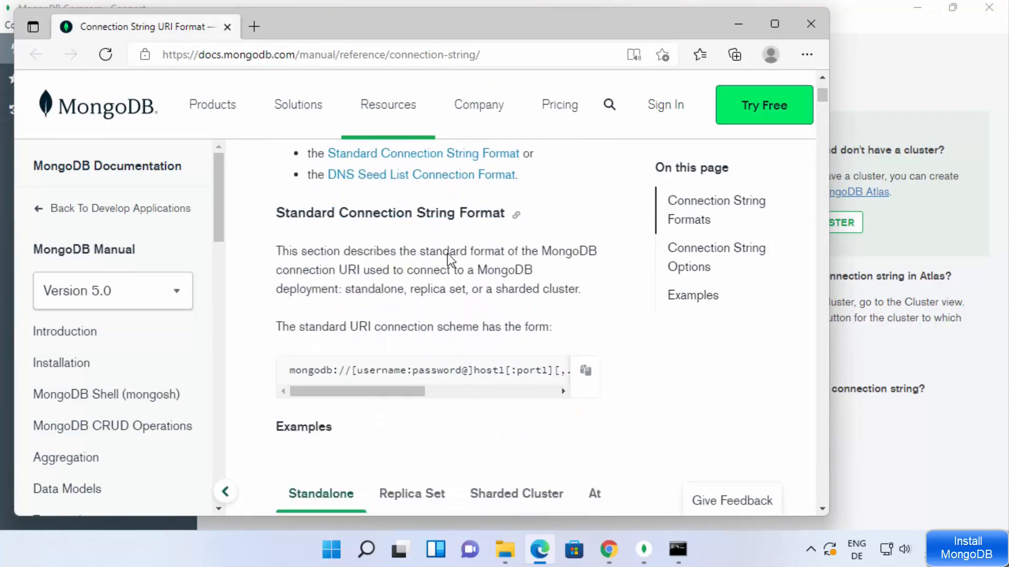
pyautogui.scroll(-2, 445, 271)
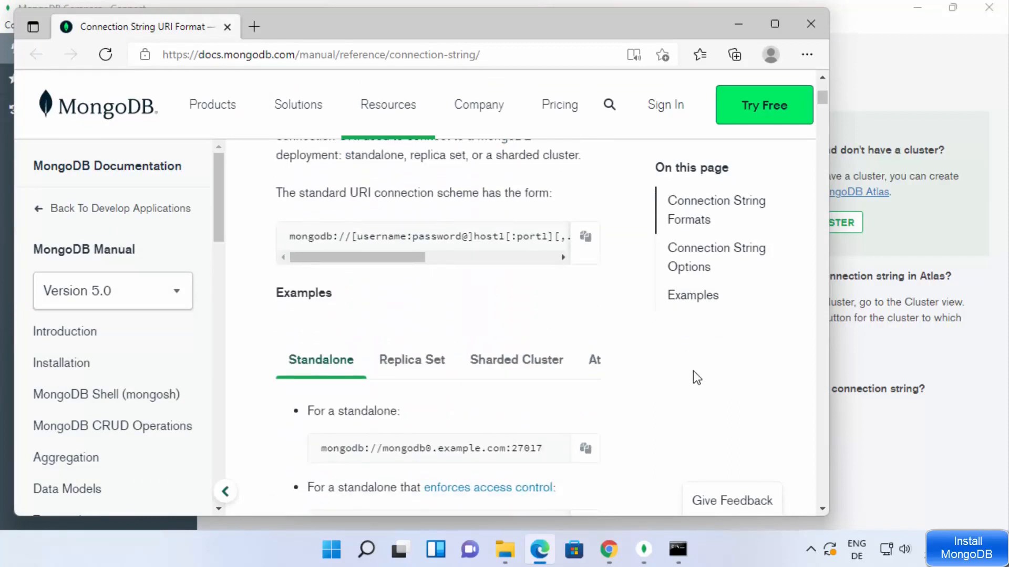
# Step: Switch to the Command Prompt and examine the host, port and options in the mongo shell's "connecting to" string
pyautogui.click(678, 550)
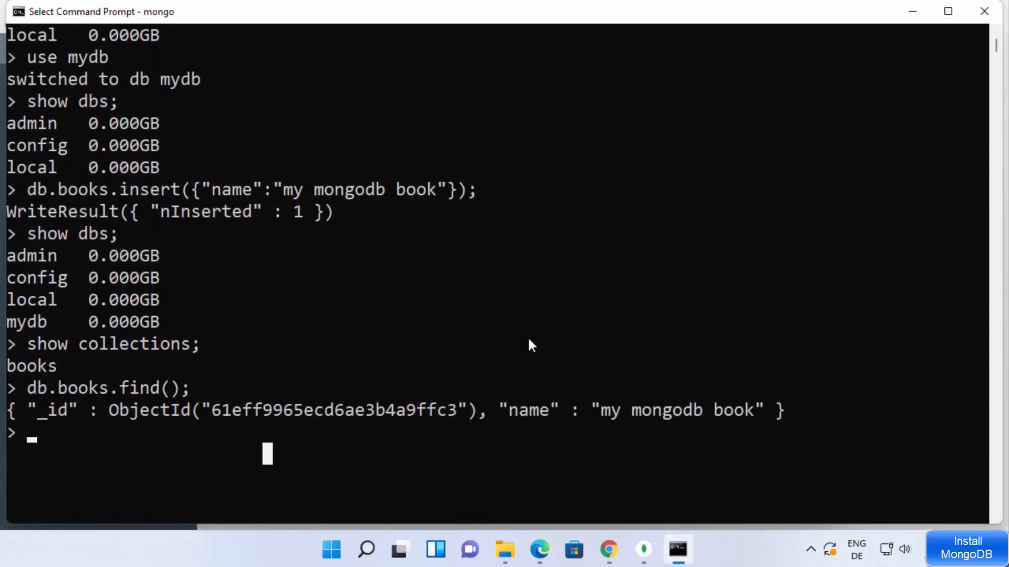
pyautogui.scroll(5, 415, 333)
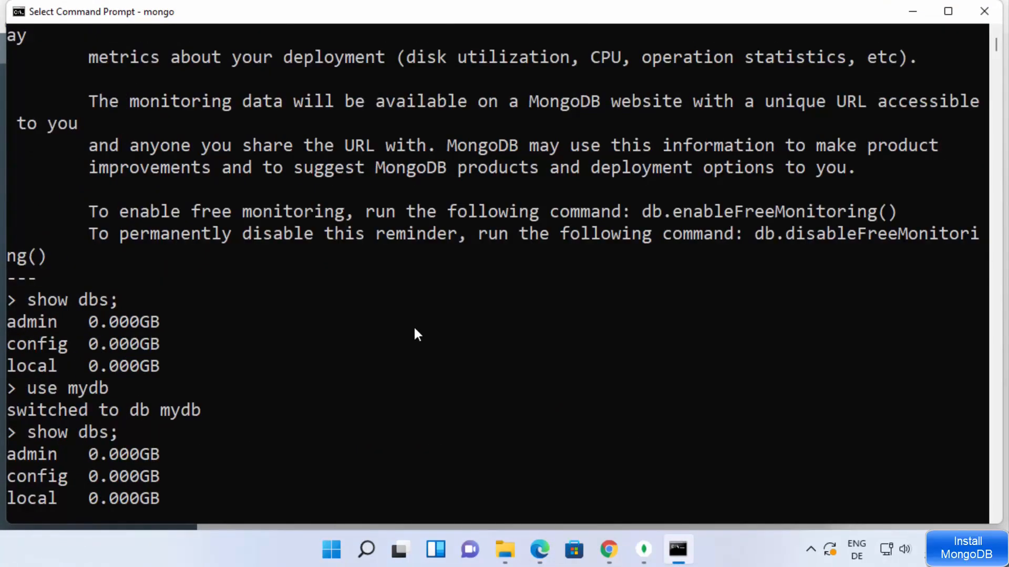
pyautogui.scroll(7, 415, 332)
pyautogui.scroll(1, 390, 189)
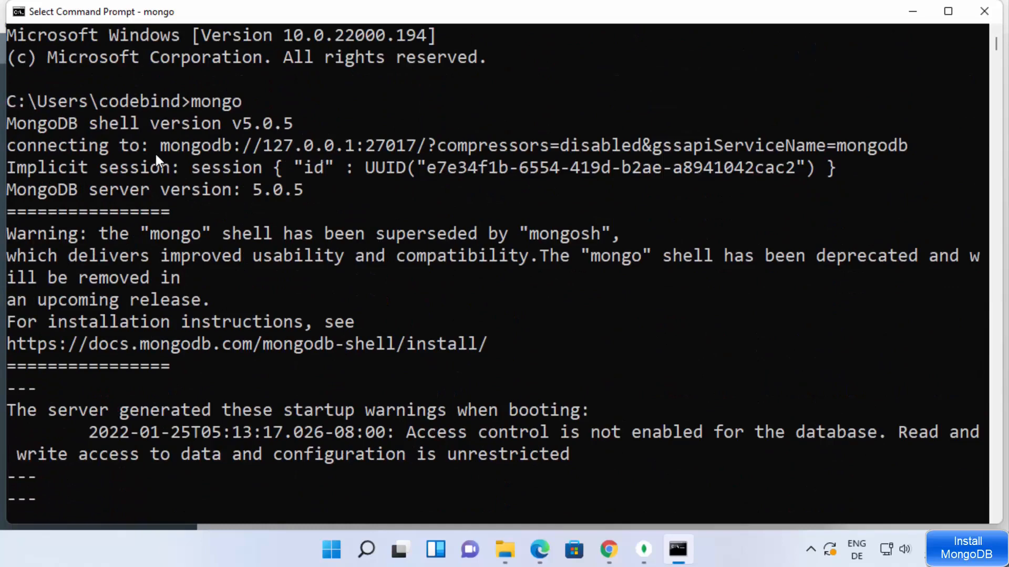
pyautogui.moveTo(159, 143); pyautogui.dragTo(663, 156)
pyautogui.click(237, 146)
pyautogui.click(358, 147)
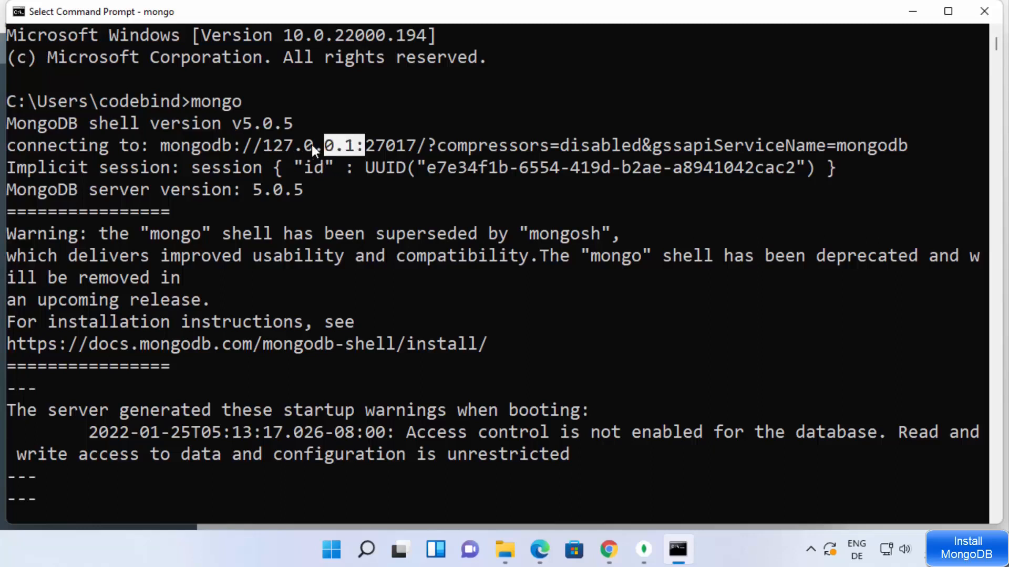
pyautogui.click(367, 146)
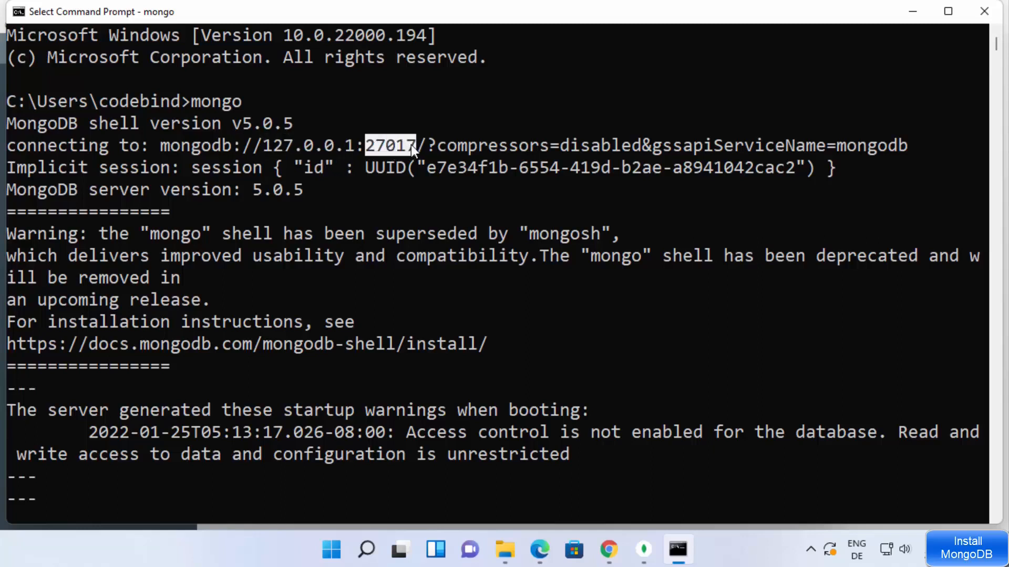
pyautogui.click(206, 167)
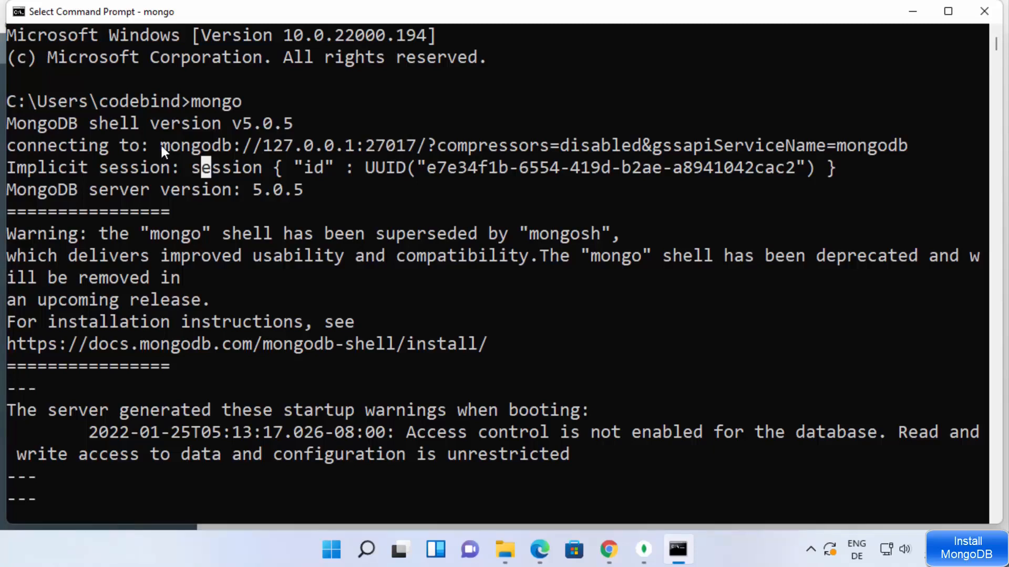
pyautogui.moveTo(160, 145); pyautogui.dragTo(909, 149)
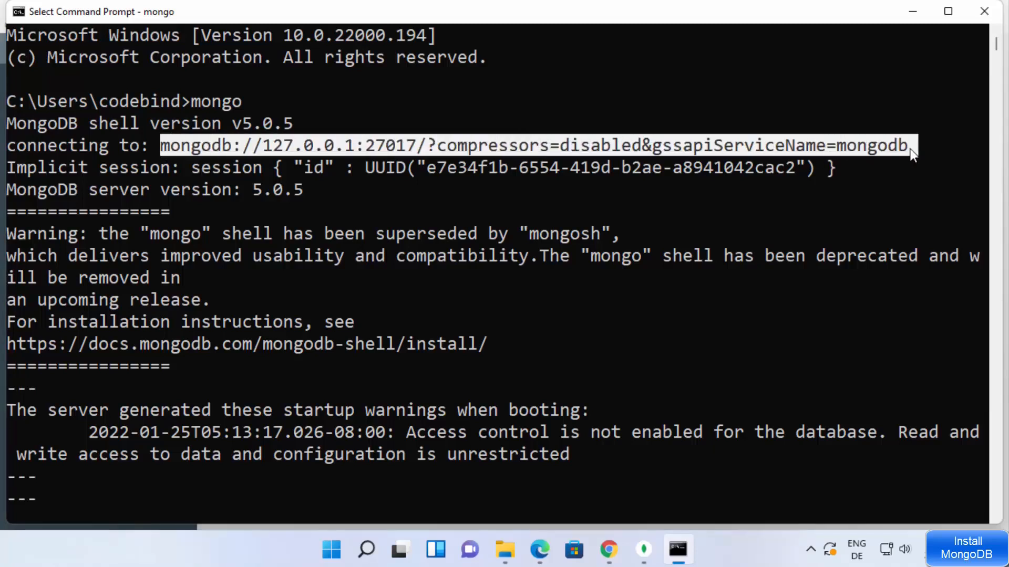
pyautogui.click(359, 146)
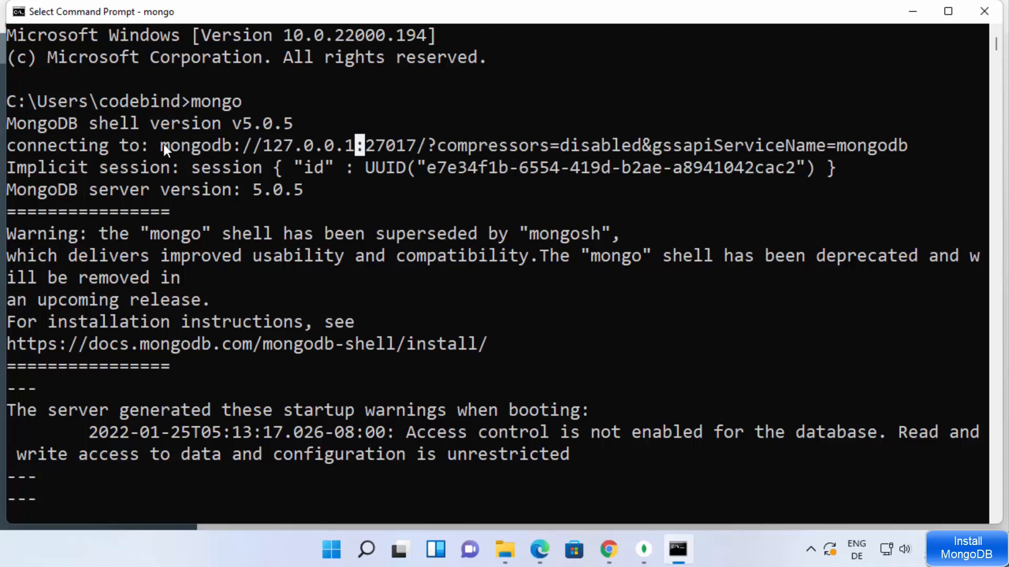
pyautogui.moveTo(153, 143); pyautogui.dragTo(406, 143)
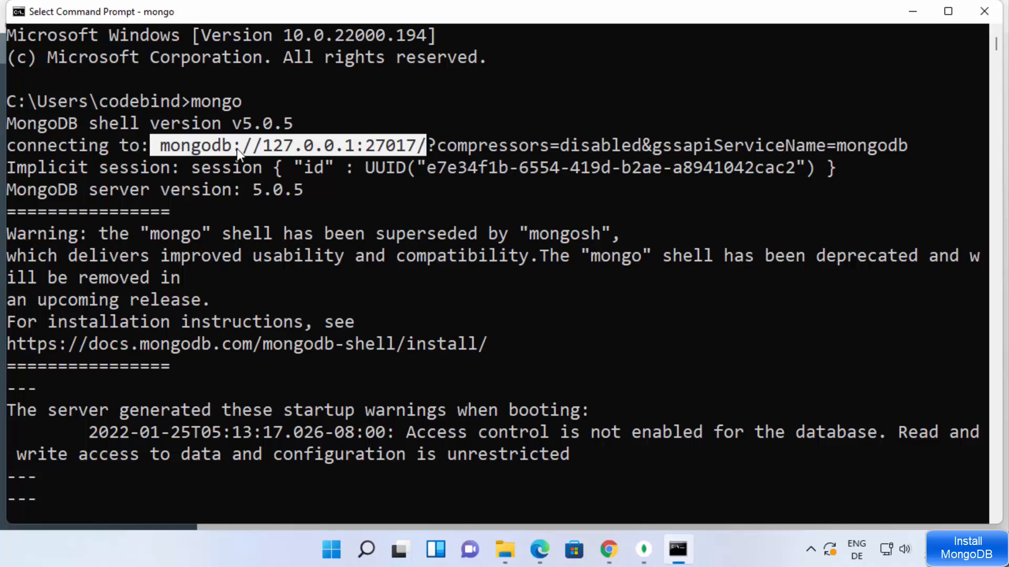
# Step: Copy the standalone example mongodb://mongodb0.example.com:27017 from the documentation in Edge and paste it as the connection string in Compass
pyautogui.click(540, 550)
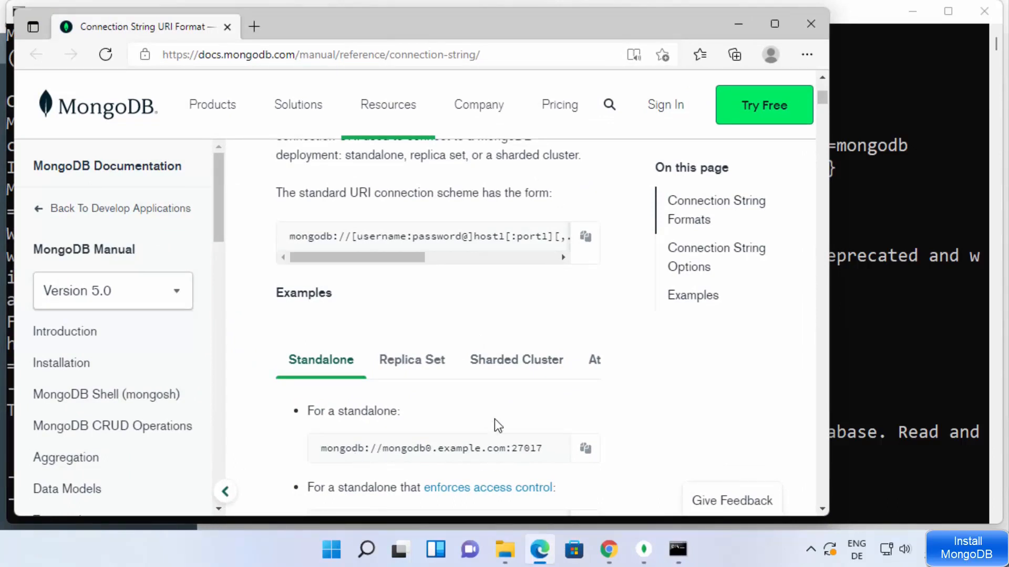
pyautogui.scroll(-1, 651, 394)
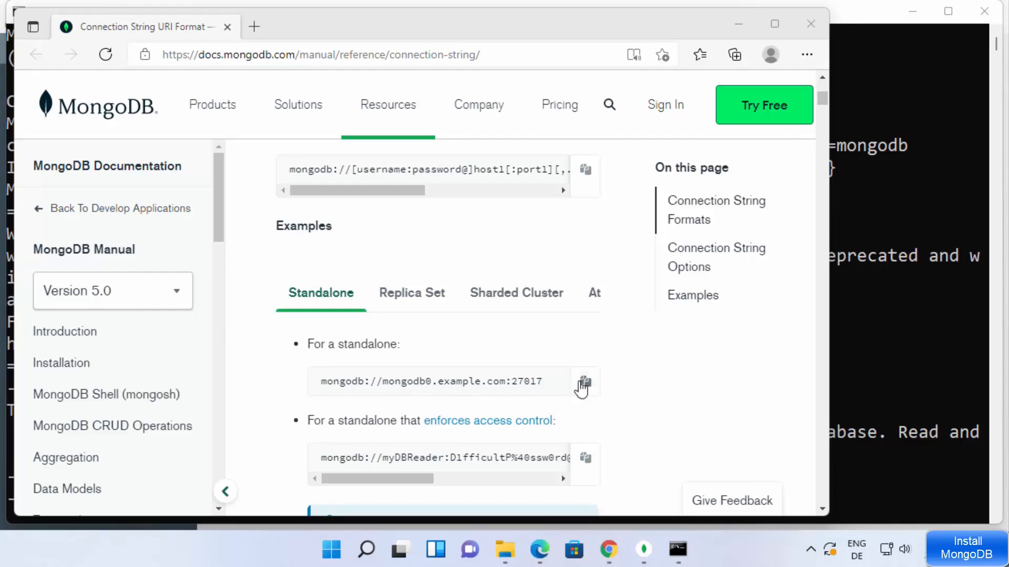
pyautogui.click(585, 381)
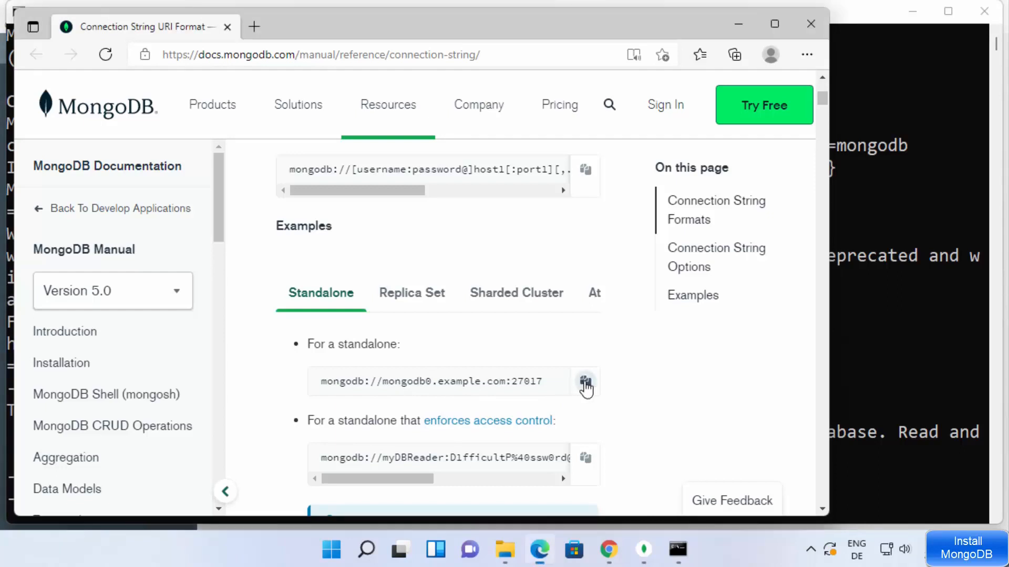
pyautogui.click(643, 549)
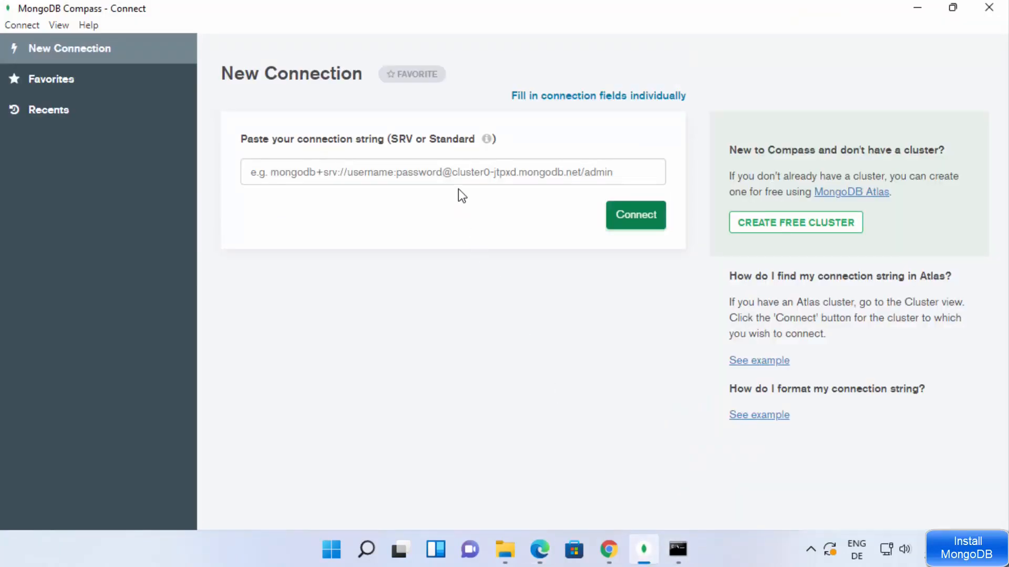
pyautogui.click(460, 181)
pyautogui.hotkey('ctrl', 'v')
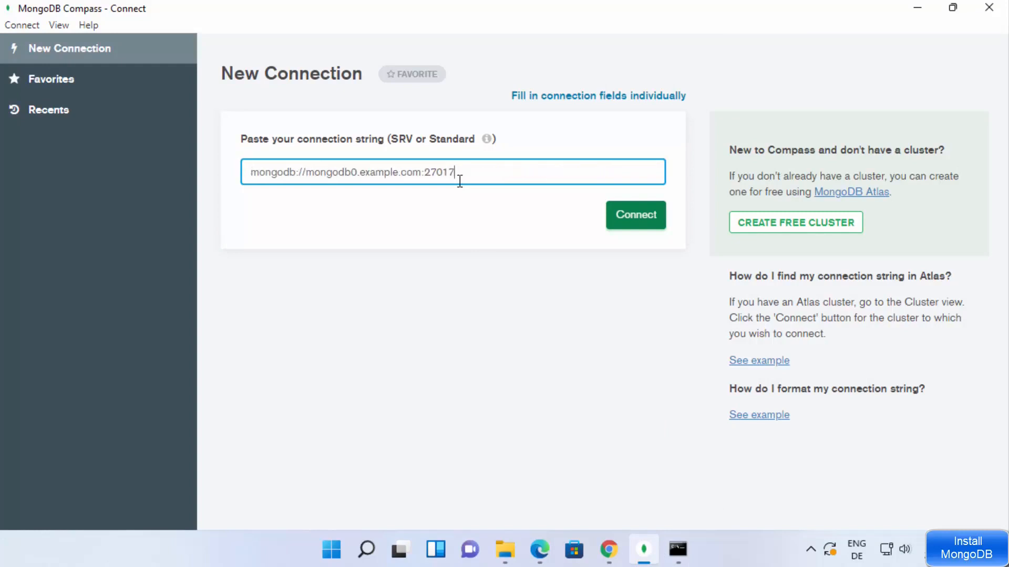
# Step: Replace the host in the connection string with 127.0.0.1, keeping port 27017, and connect to the local server
pyautogui.click(421, 174)
pyautogui.moveTo(421, 173); pyautogui.dragTo(306, 172)
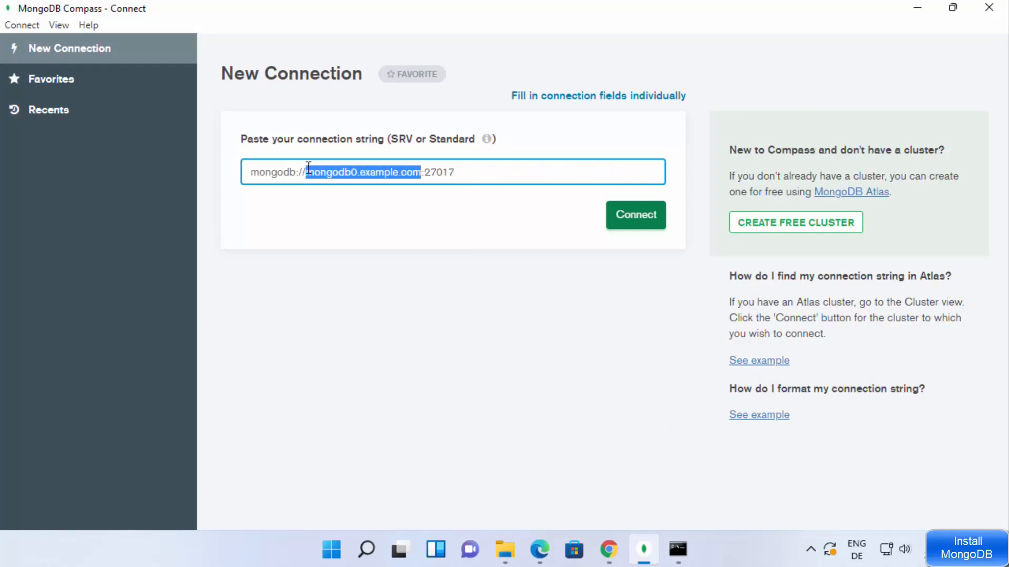
pyautogui.press('BackSpace')
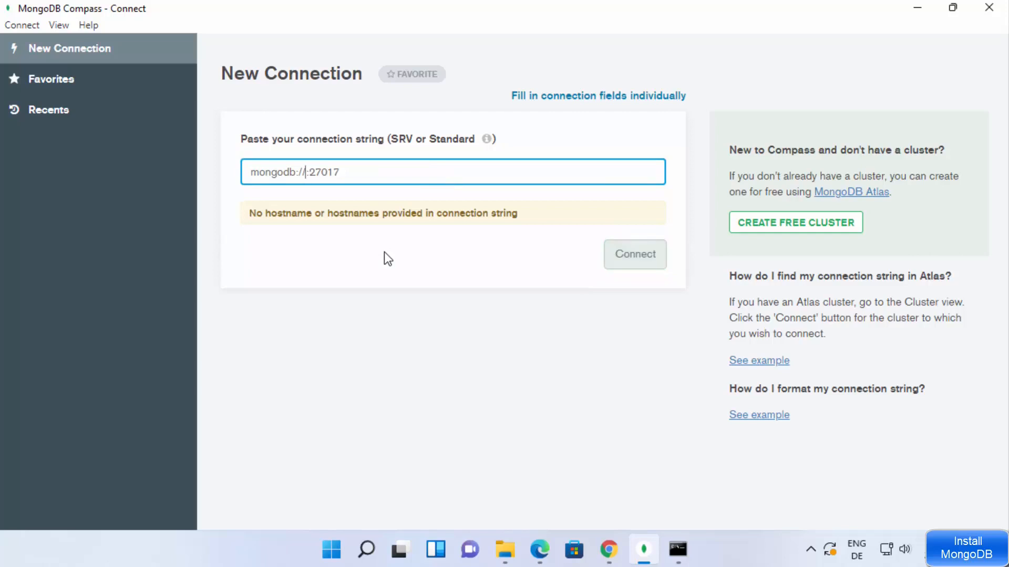
pyautogui.write('12')
pyautogui.write('7.0.0')
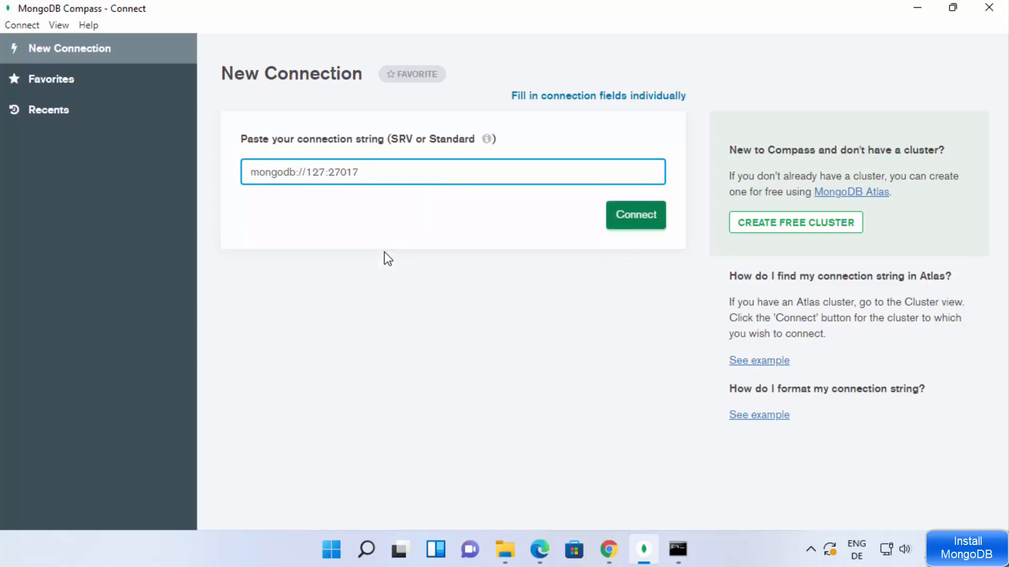
pyautogui.write('.1')
pyautogui.click(637, 225)
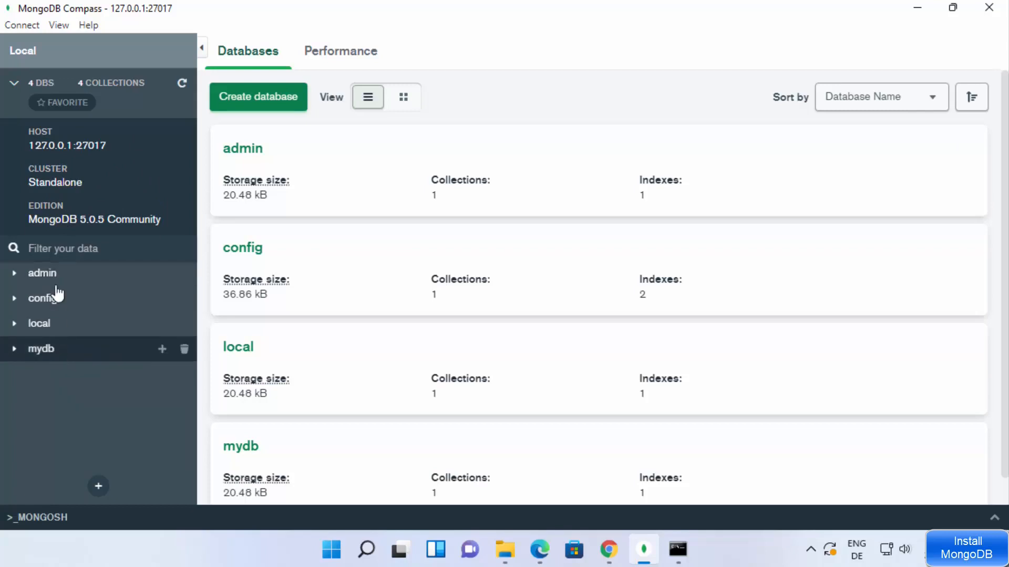
# Step: Open the books collection in the mydb database and examine the _id and name fields of its document
pyautogui.click(66, 355)
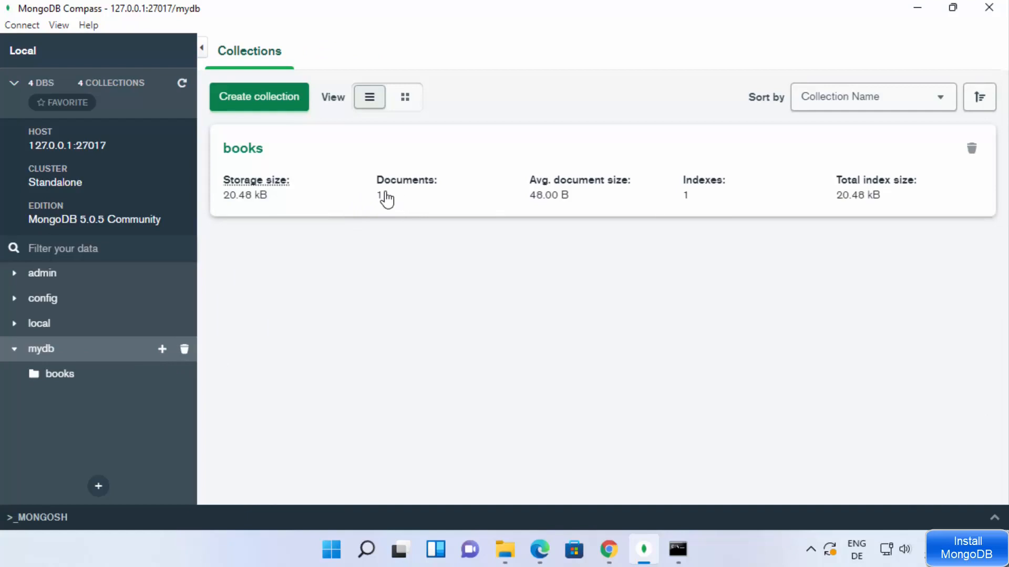
pyautogui.click(397, 200)
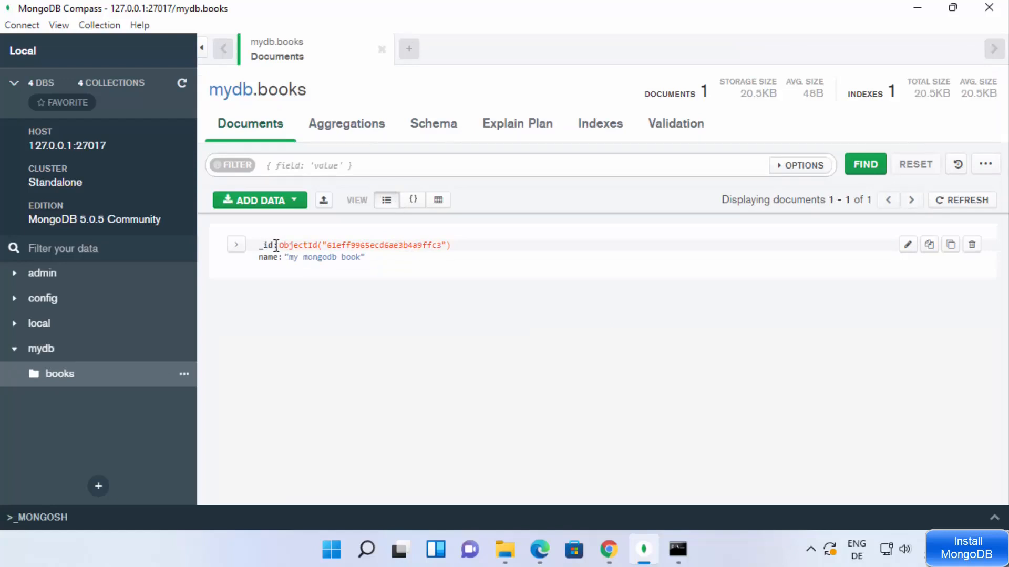
pyautogui.moveTo(276, 245); pyautogui.dragTo(368, 263)
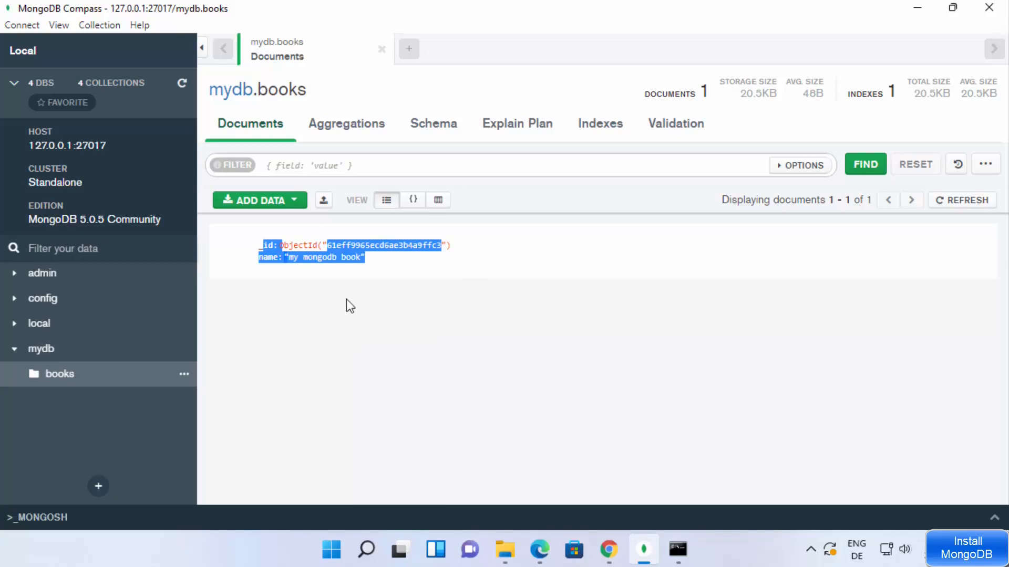
# Step: Look through the books collection's Aggregations, Schema, Explain Plan, Indexes and Validation views
pyautogui.click(367, 130)
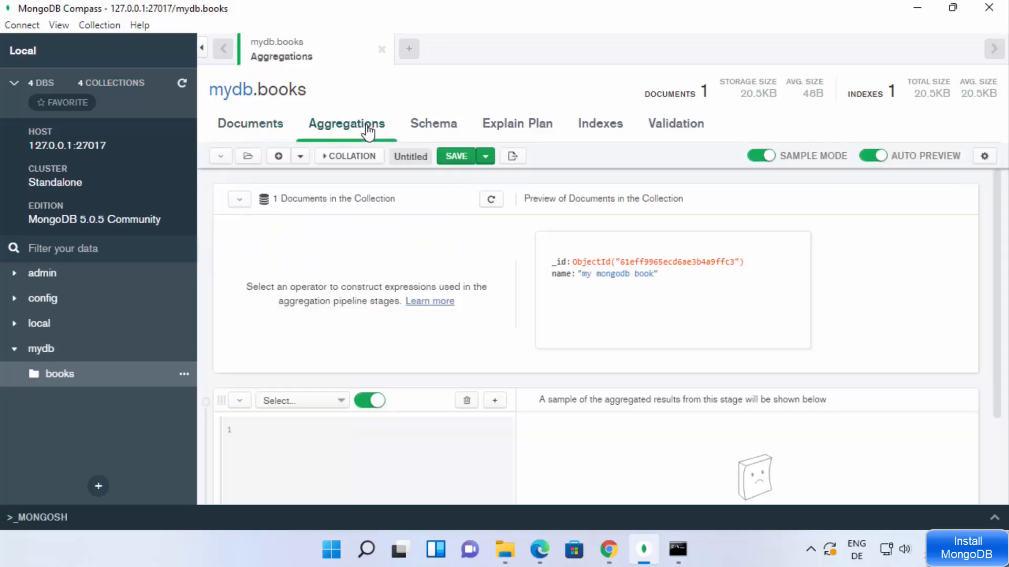
pyautogui.click(433, 134)
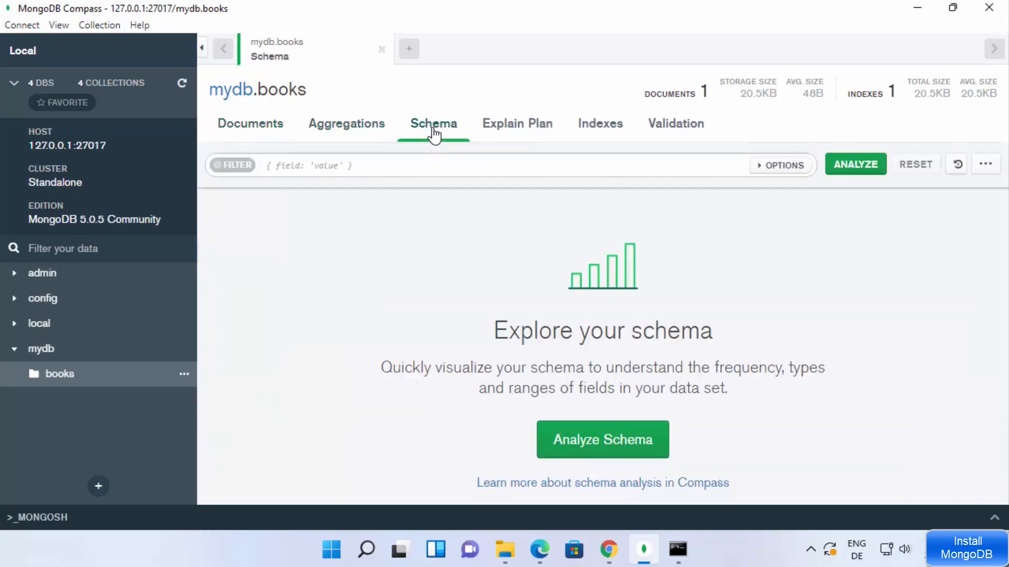
pyautogui.click(511, 135)
pyautogui.click(593, 133)
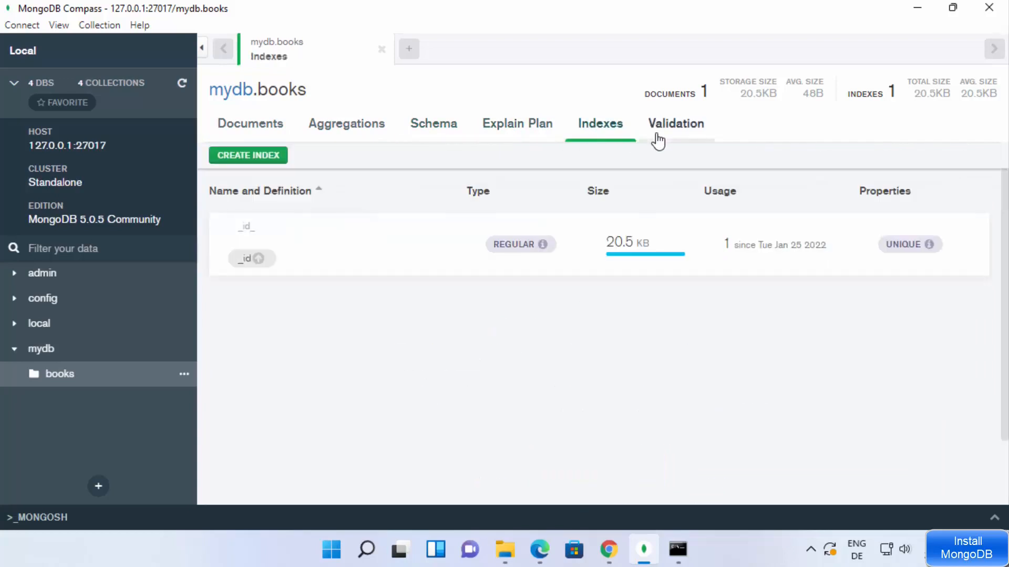
pyautogui.click(657, 137)
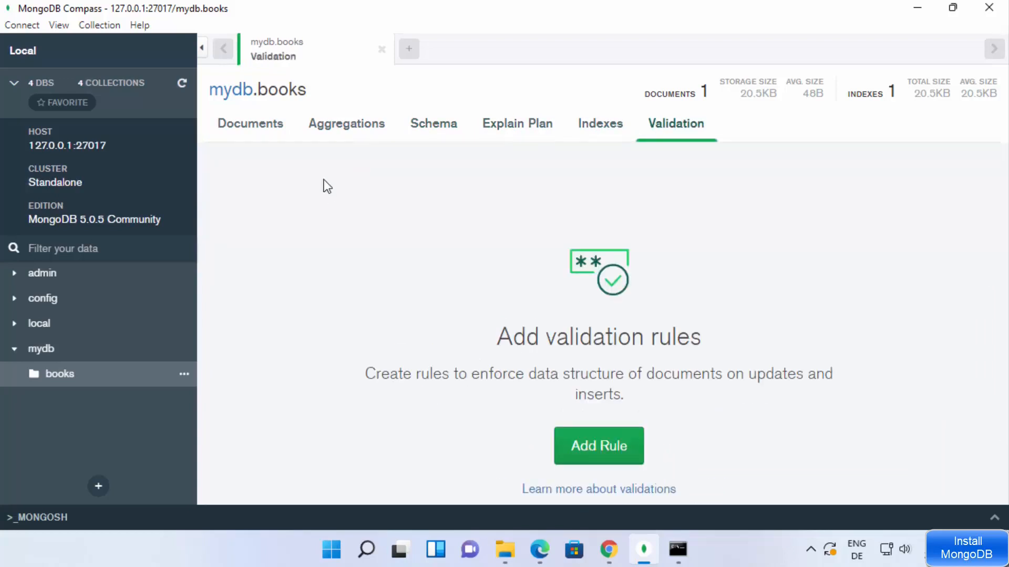